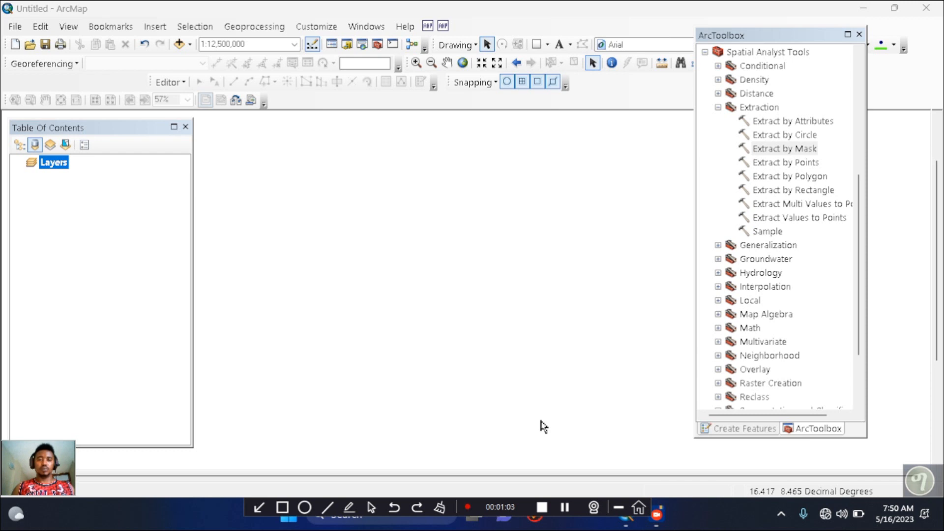
Start adding data and browse to the BISHOFTU_SP_LU_PROPOSAL.gdb geodatabase on the C:\ drive
left_click(180, 44)
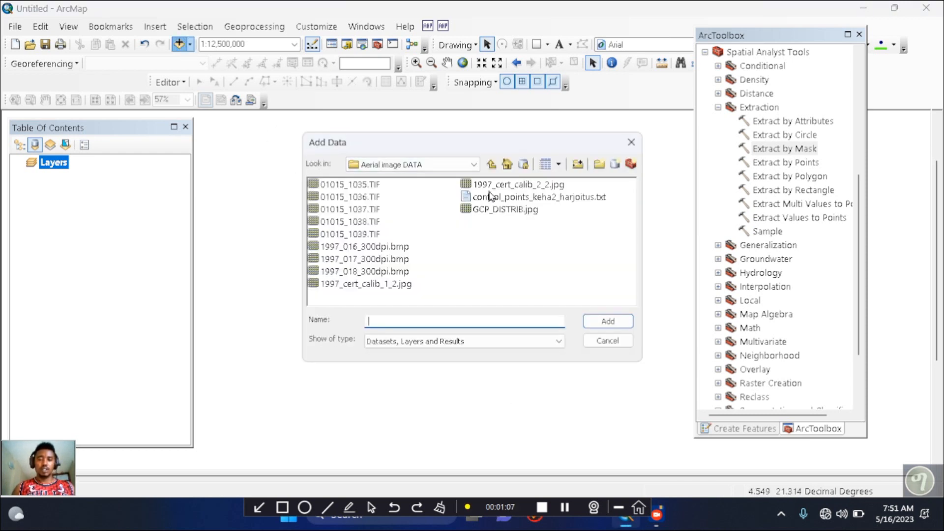
left_click(490, 164)
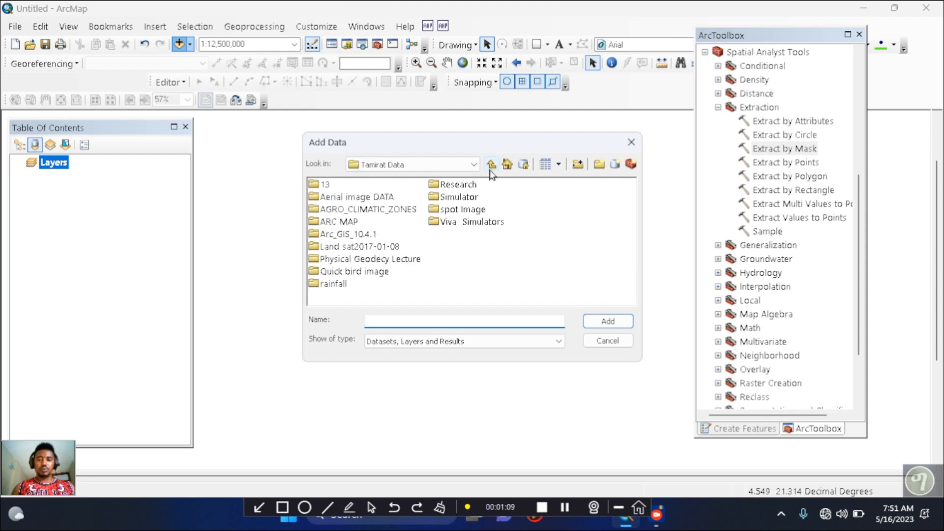
left_click(491, 165)
left_click(475, 166)
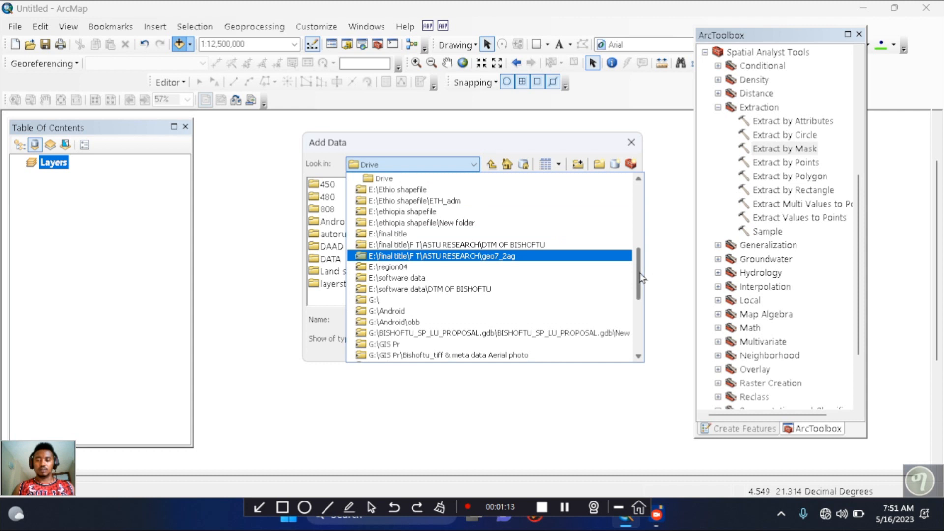
left_click_drag(639, 283, 638, 202)
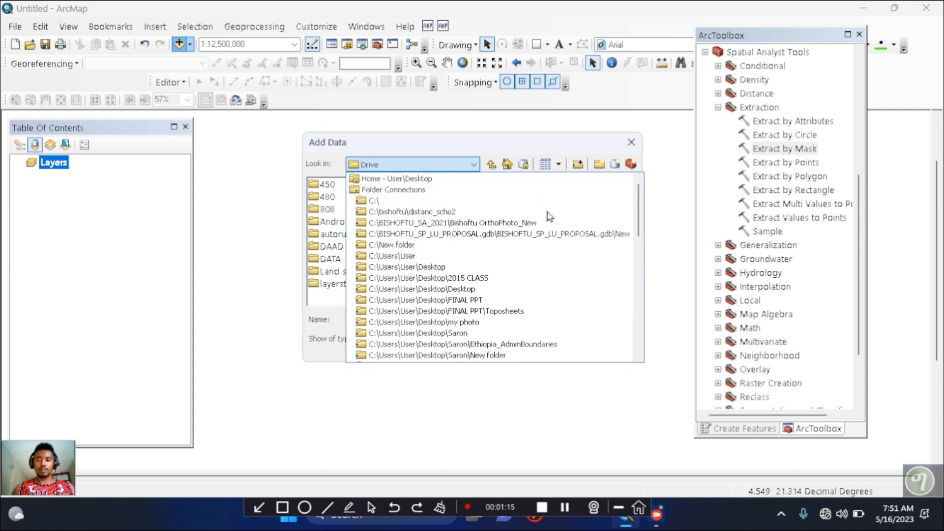
left_click(496, 202)
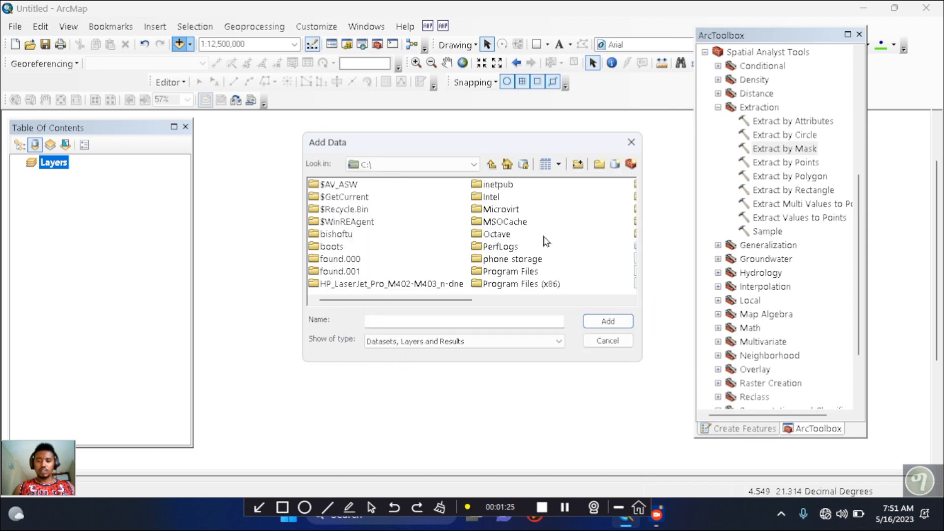
left_click_drag(442, 300, 553, 305)
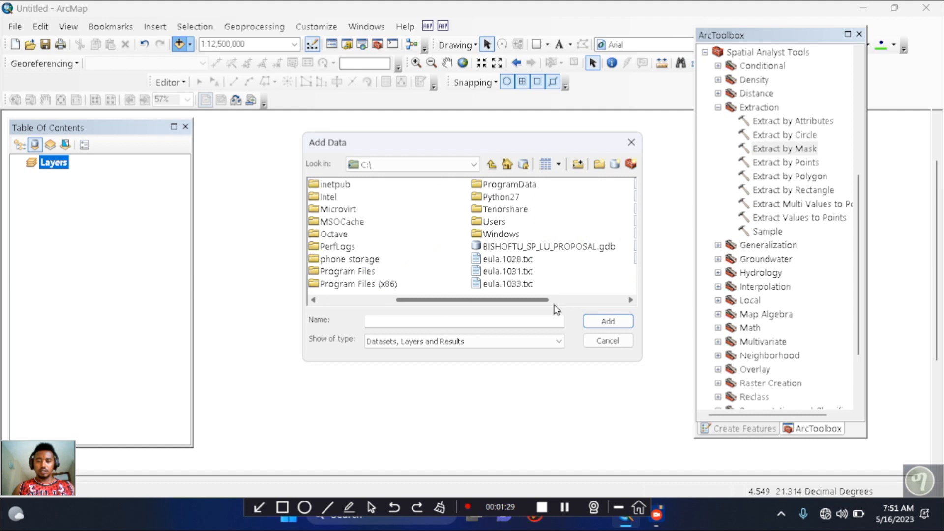
left_click(543, 251)
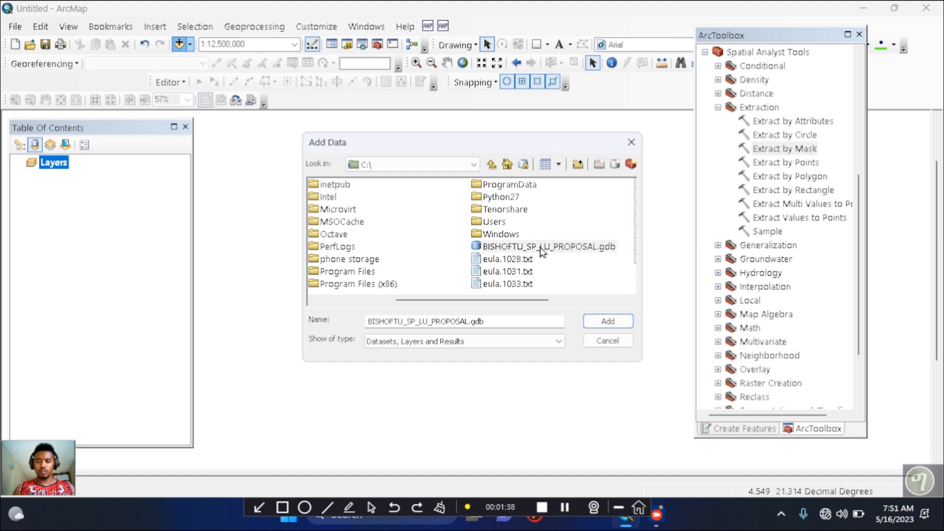
left_click(608, 322)
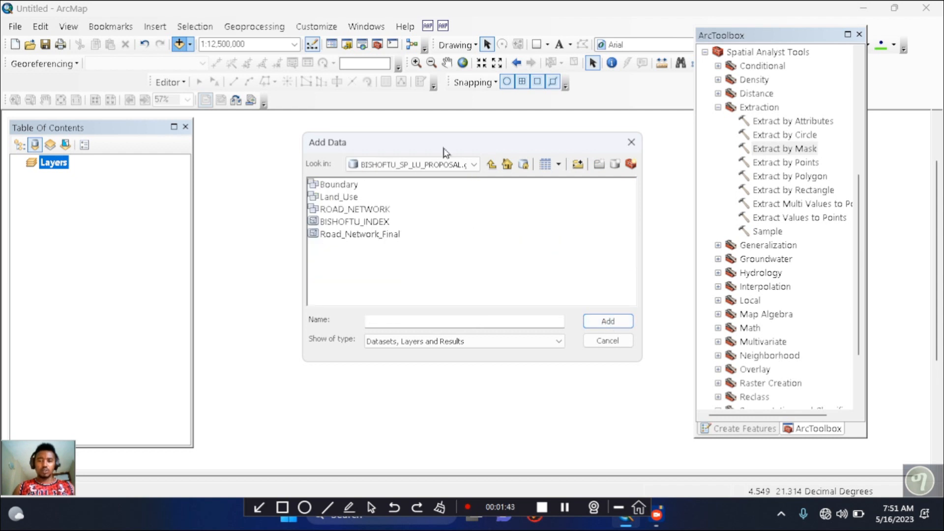
Add the Adminstrative_Boundary feature class from the Boundary dataset and give it the Hollow symbol
left_click_drag(447, 142, 521, 124)
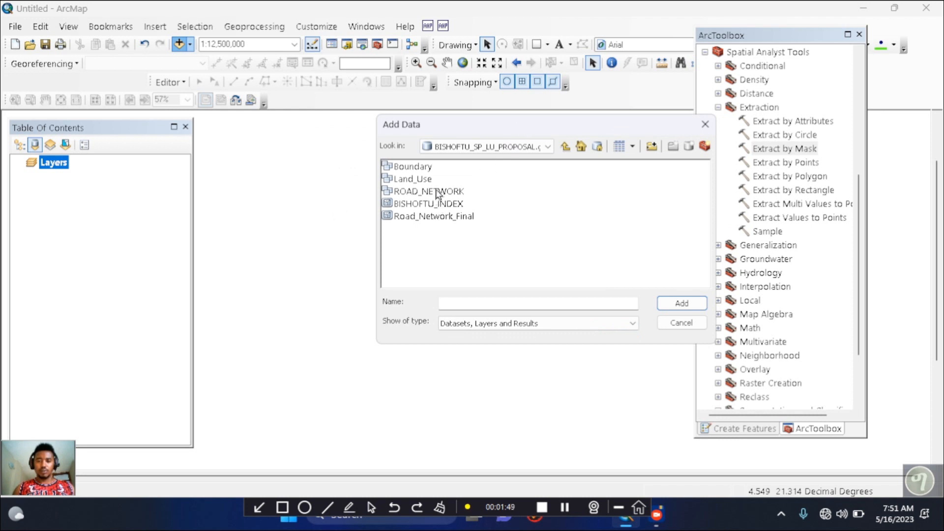
double_click(414, 167)
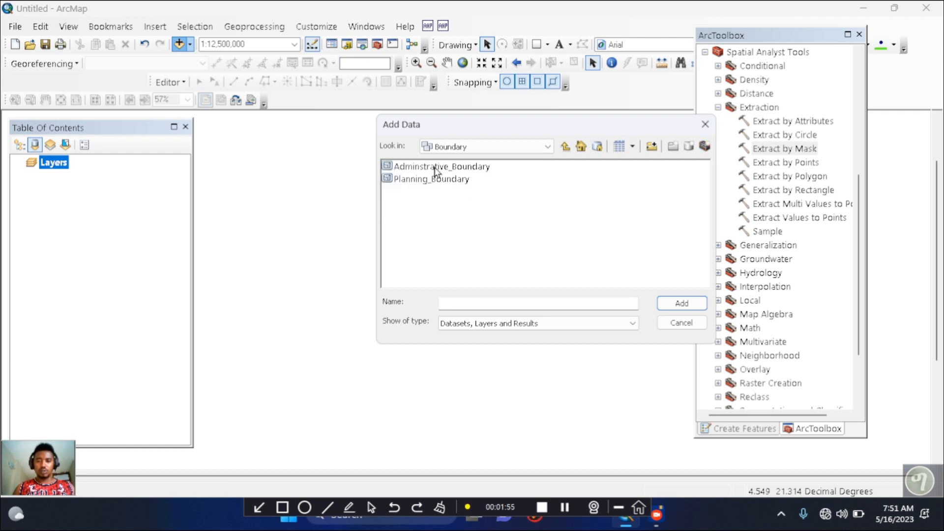
left_click(434, 168)
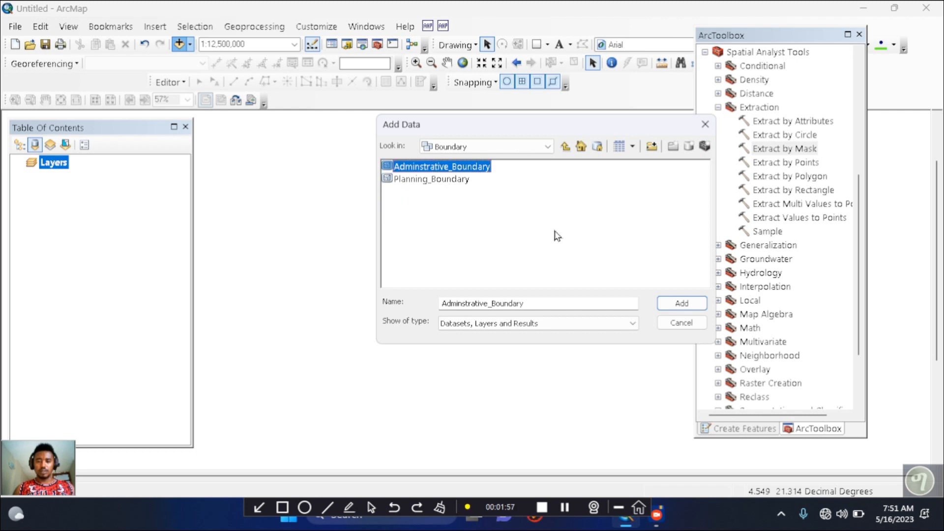
left_click(681, 303)
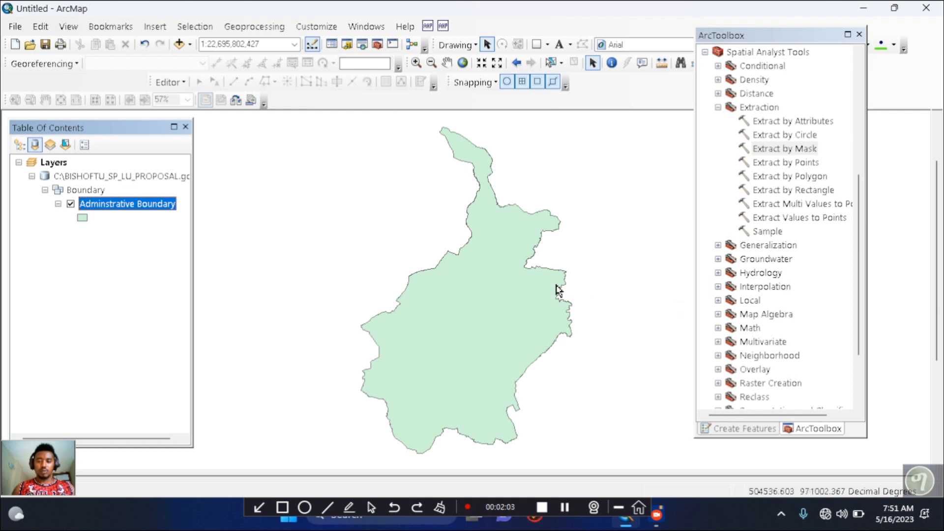
left_click(83, 217)
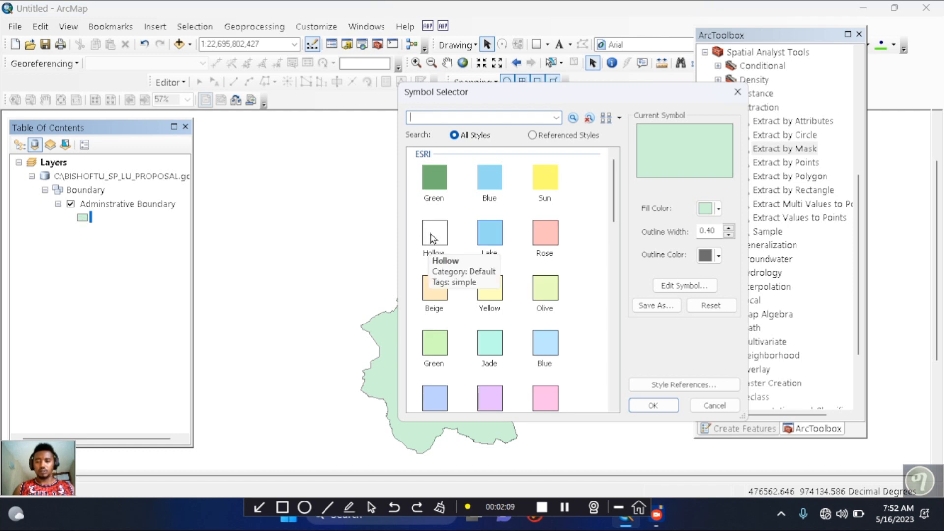
double_click(432, 238)
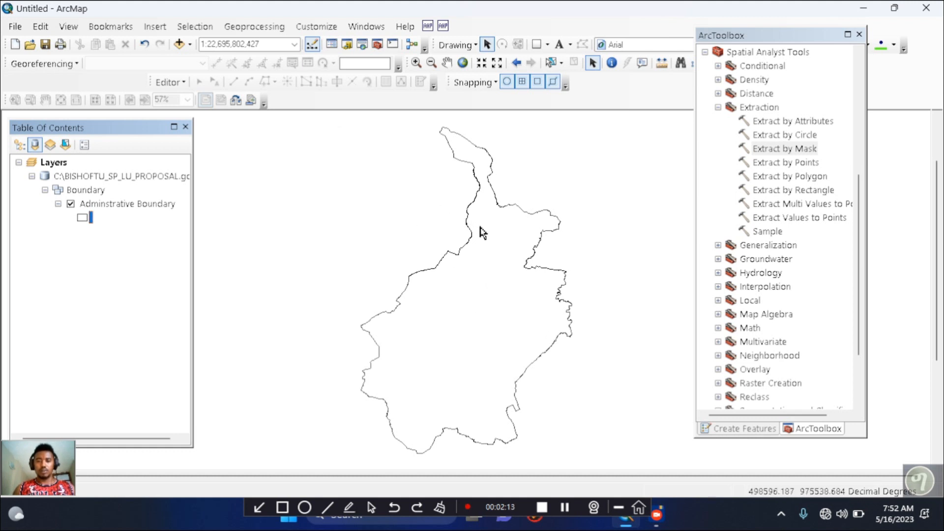
Add the Road_Center_Line feature class from the geodatabase's ROAD_NETWORK dataset to the map
left_click(180, 44)
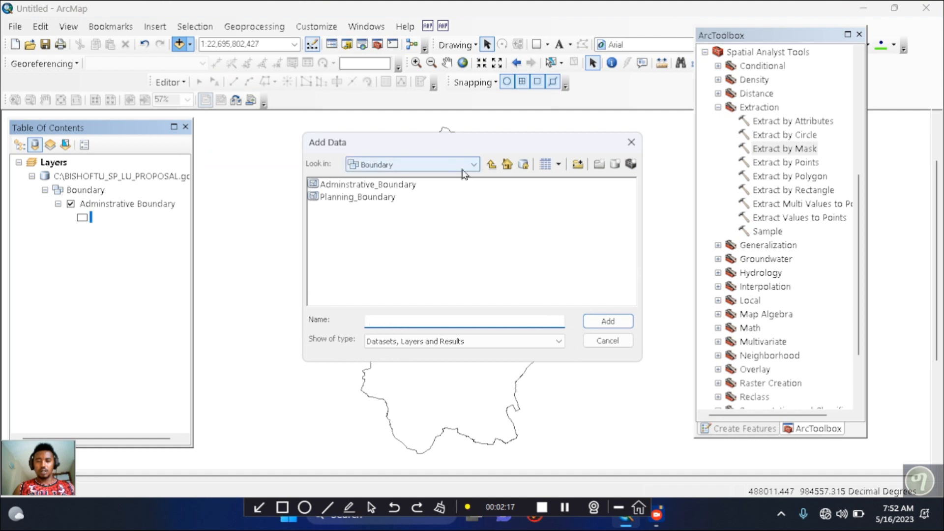
left_click(491, 165)
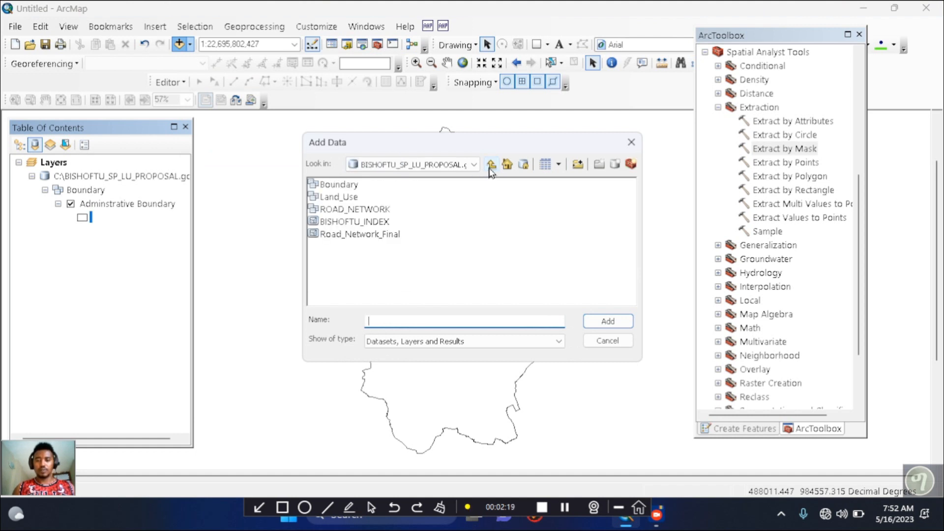
left_click_drag(506, 139, 574, 133)
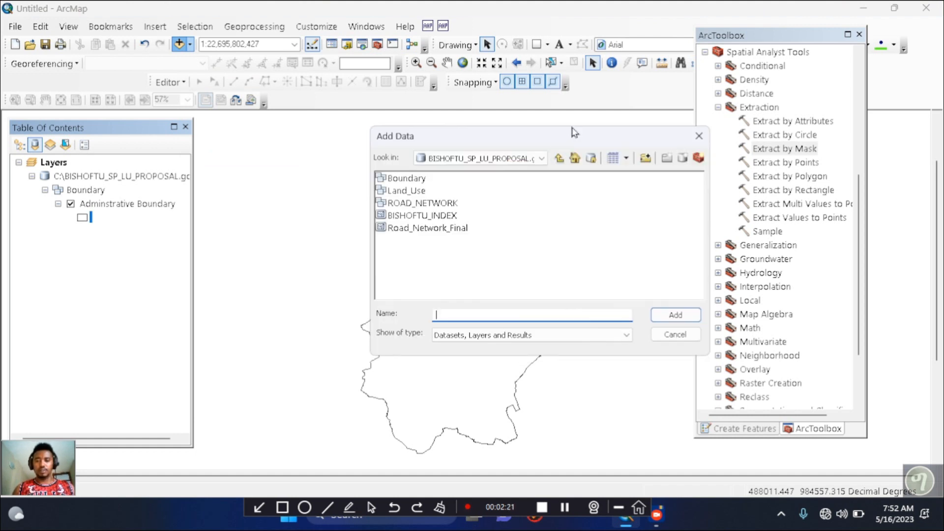
double_click(423, 205)
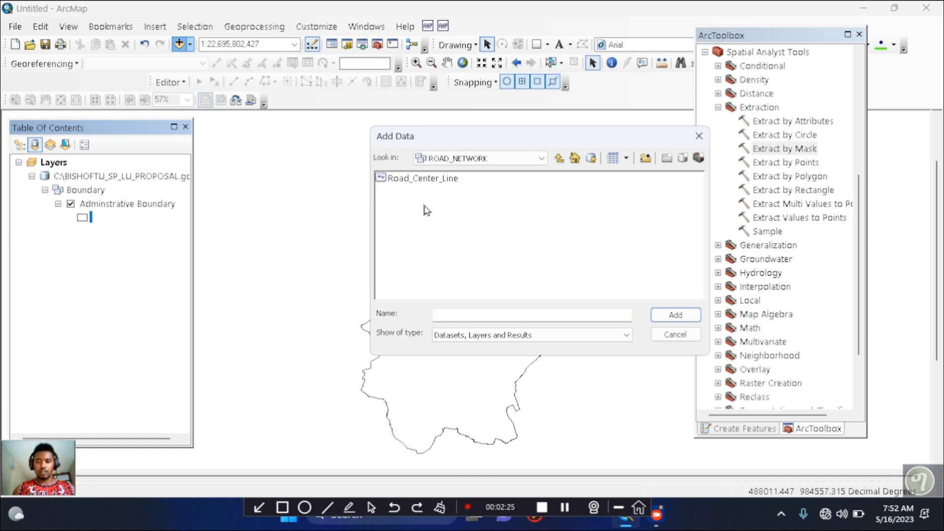
left_click(425, 182)
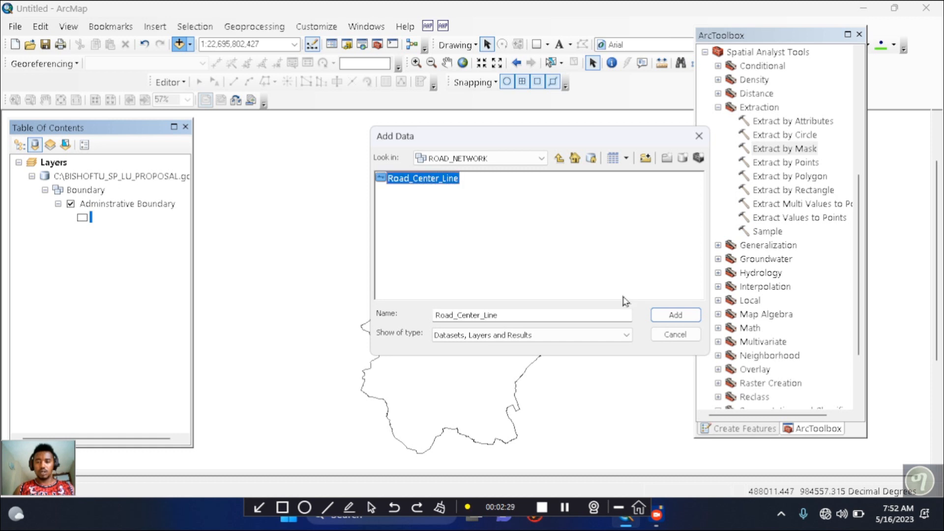
left_click(676, 315)
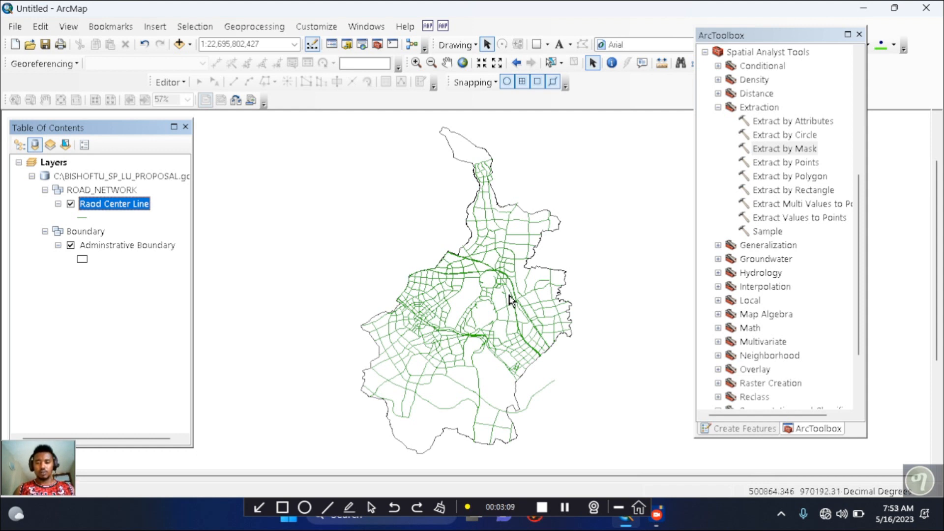
Open the road centre line layer's attribute table and widen it to show more fields
right_click(132, 207)
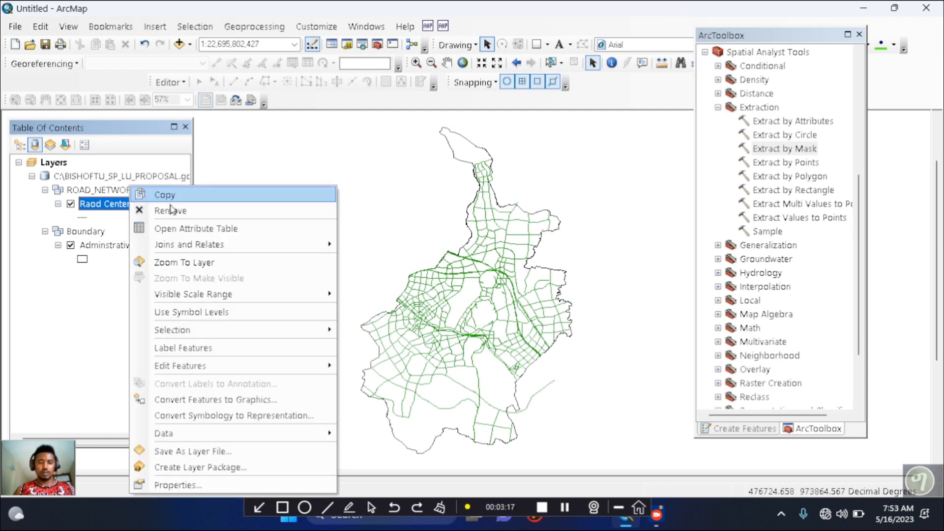
left_click(211, 231)
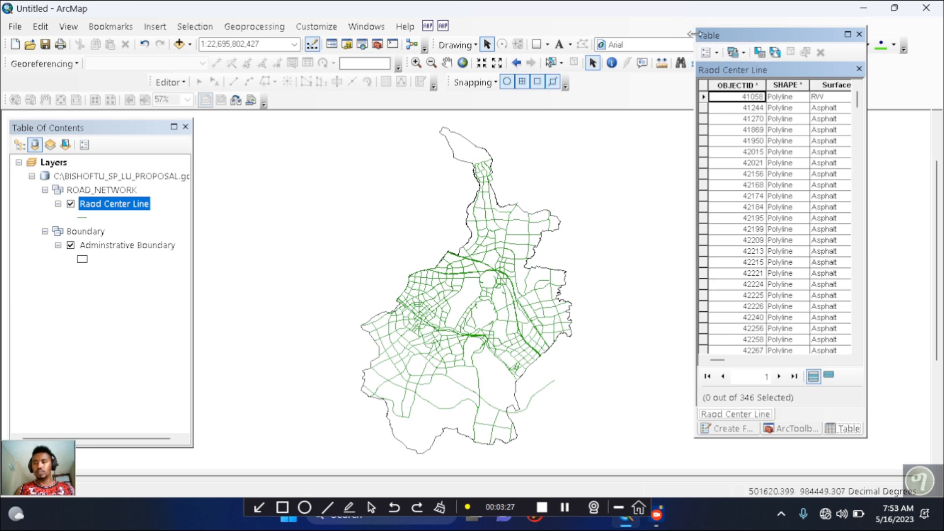
left_click_drag(639, 56, 396, 103)
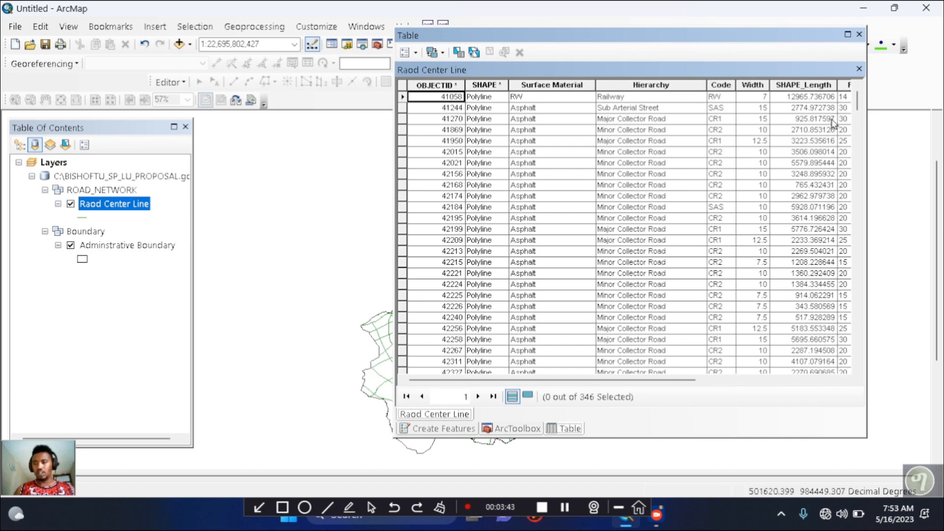
left_click_drag(858, 109, 849, 85)
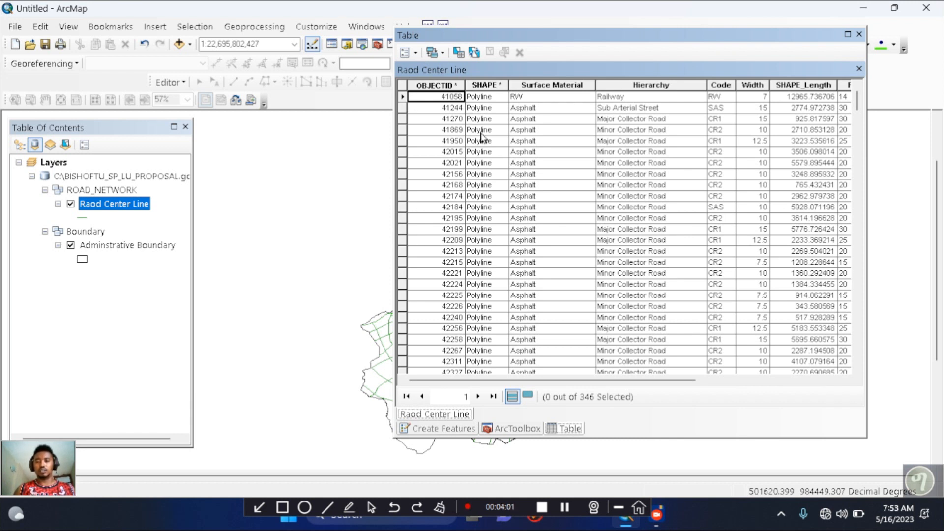
Open Select by Attributes for the road centre line table and list the Hierarchy field's unique values to review the road classes
left_click(415, 53)
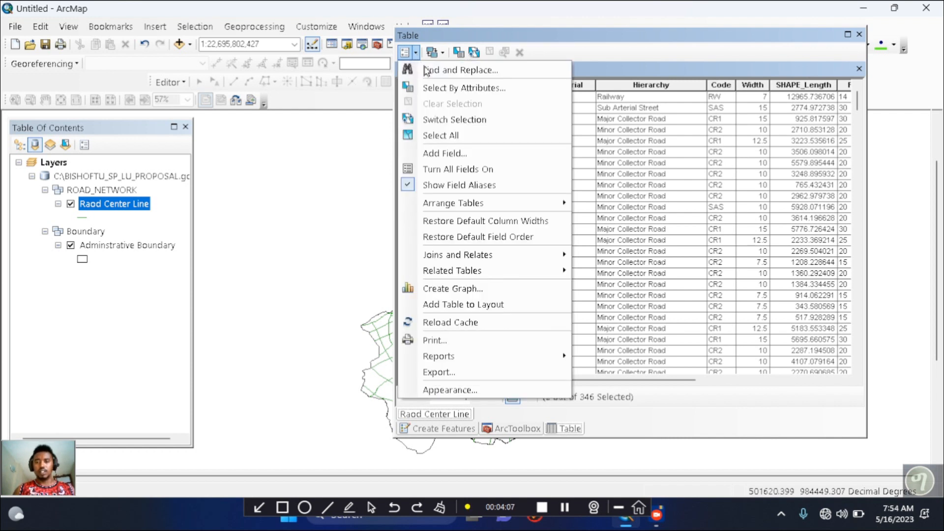
left_click(464, 91)
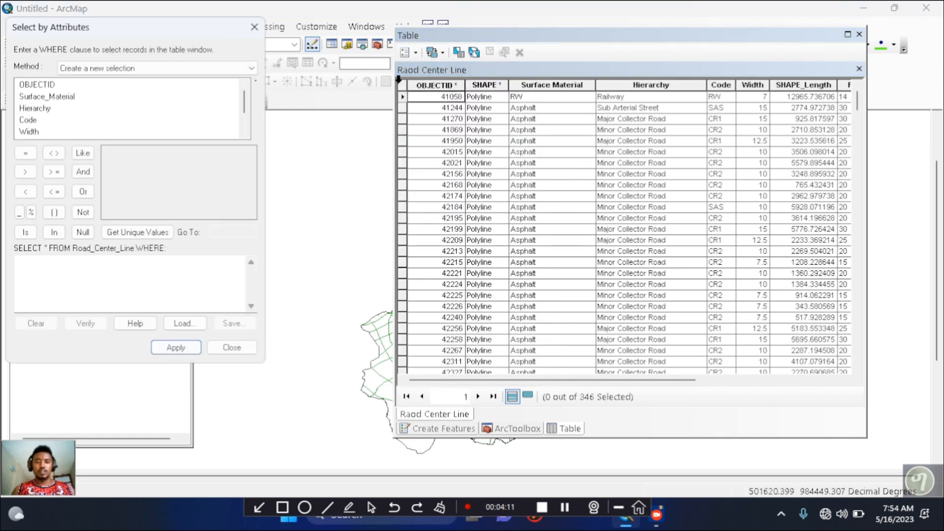
left_click_drag(152, 31, 565, 16)
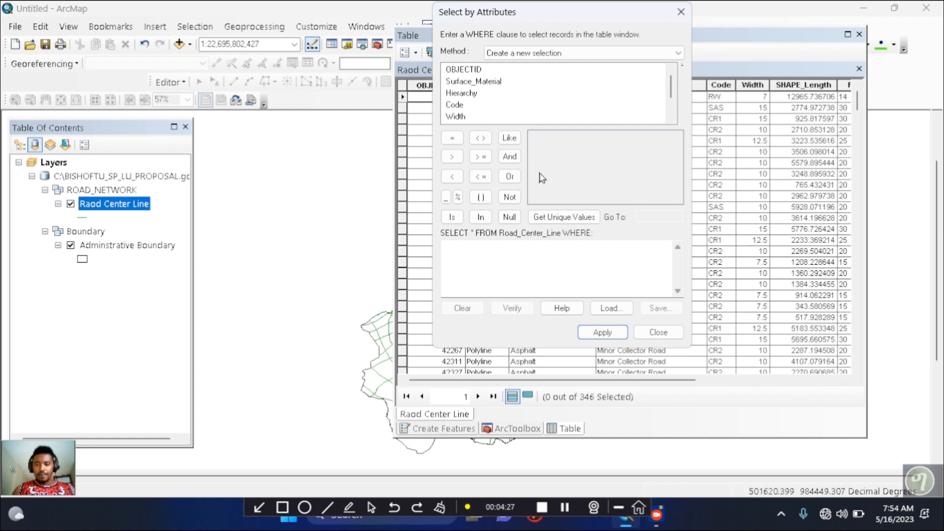
left_click(568, 510)
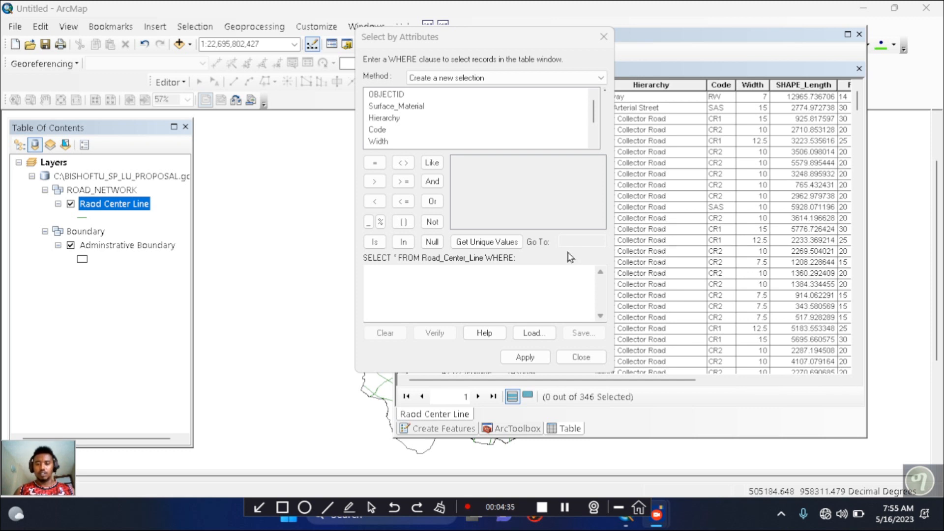
left_click(383, 119)
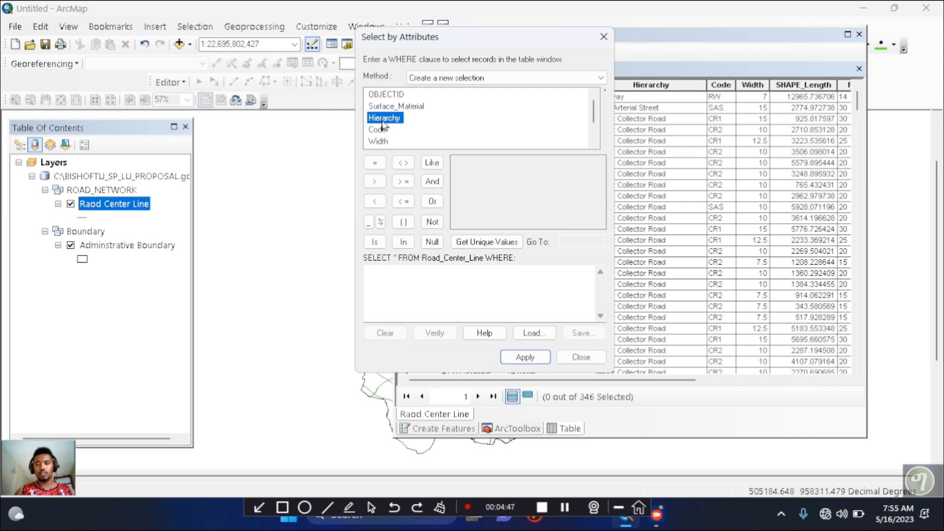
left_click(483, 242)
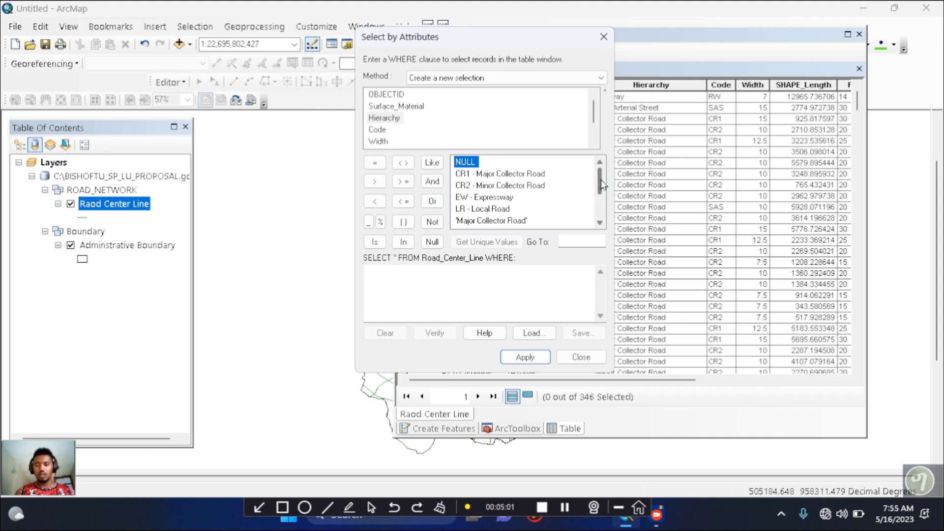
left_click_drag(601, 186, 601, 195)
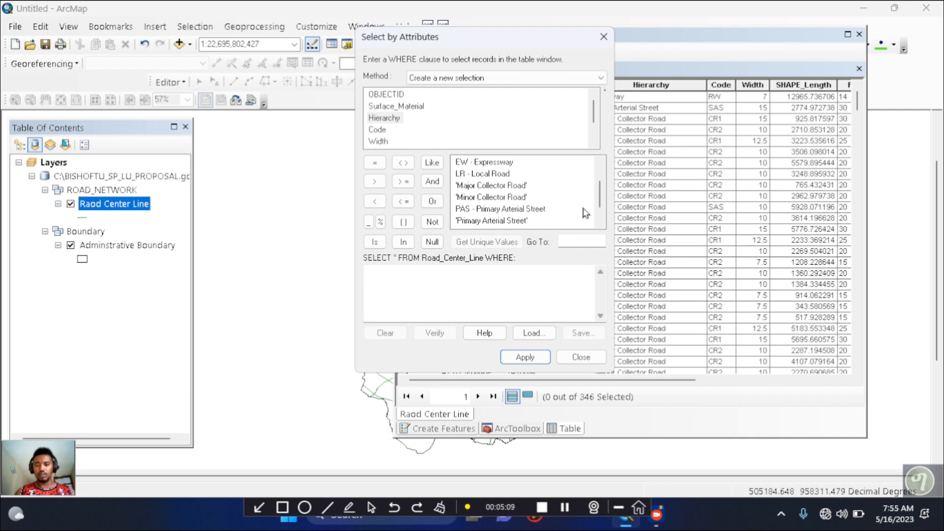
left_click_drag(600, 195, 601, 206)
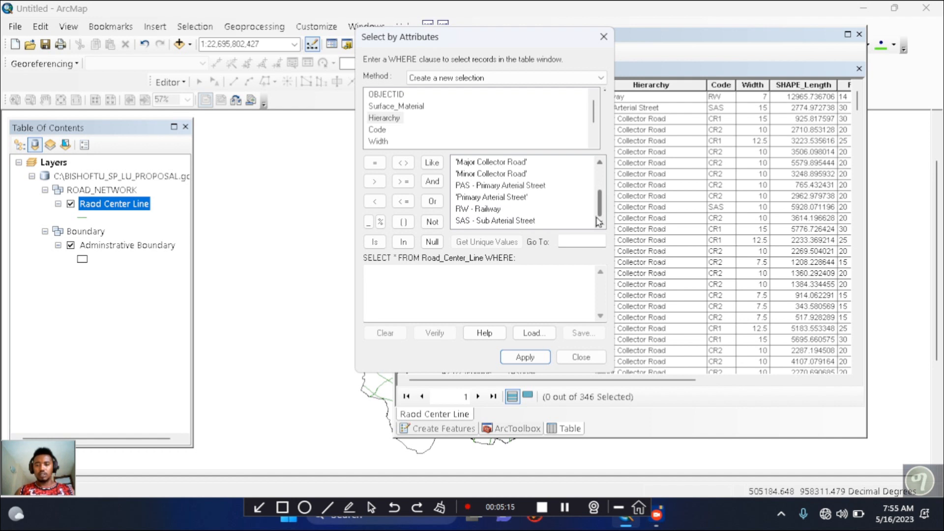
left_click_drag(600, 203, 602, 172)
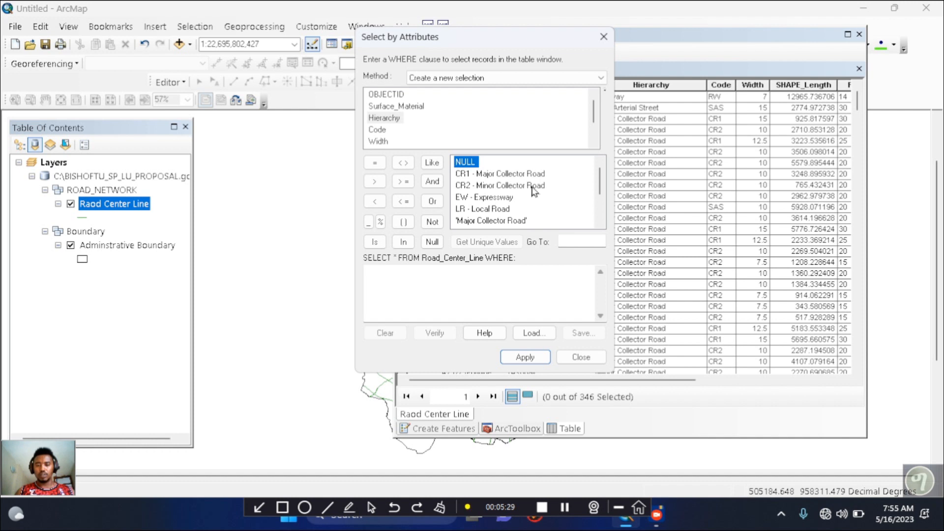
left_click_drag(601, 187, 601, 204)
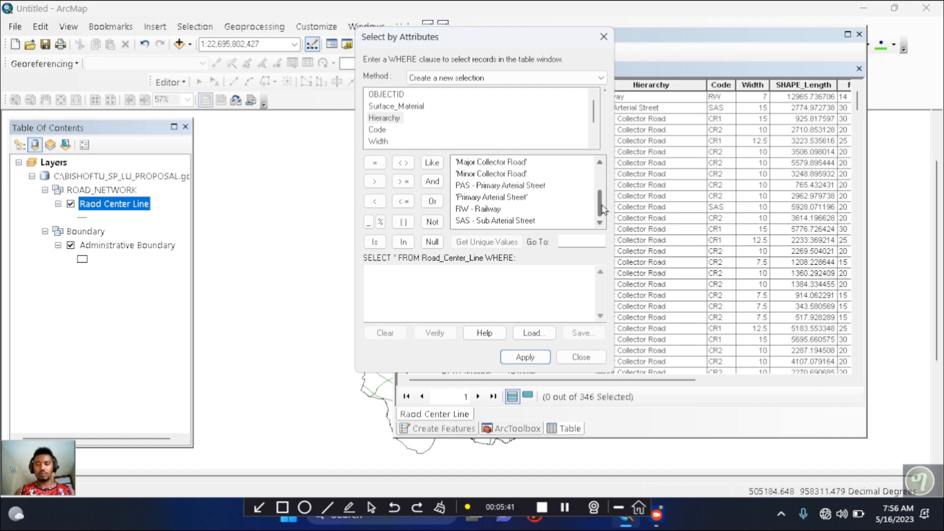
left_click_drag(603, 210, 603, 186)
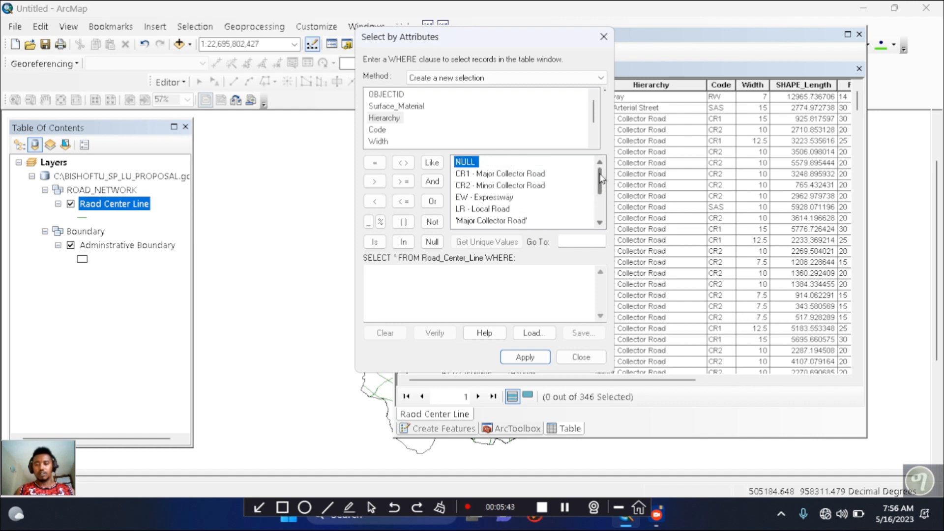
Build the selection expression Hierarchy = 'CR1' OR Hierarchy = 'CR2' for major and minor collector roads
left_click_drag(493, 40, 544, 39)
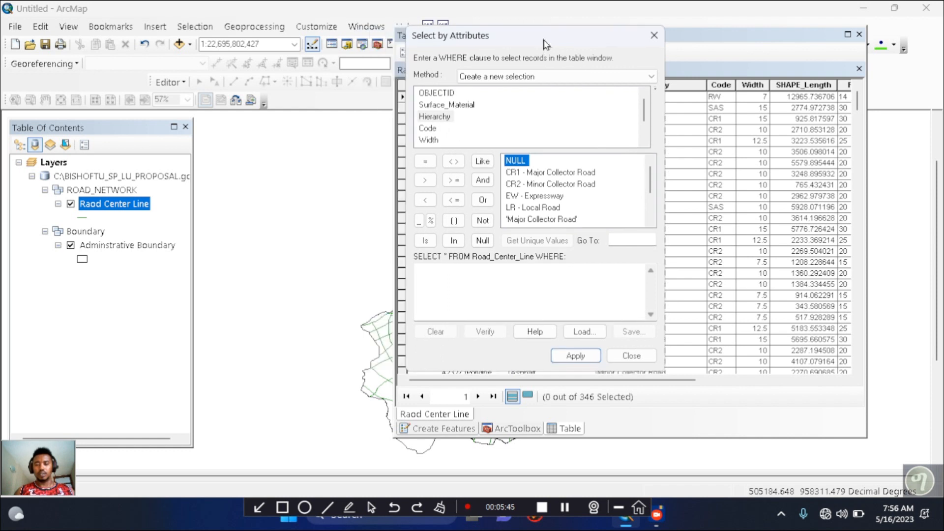
double_click(435, 122)
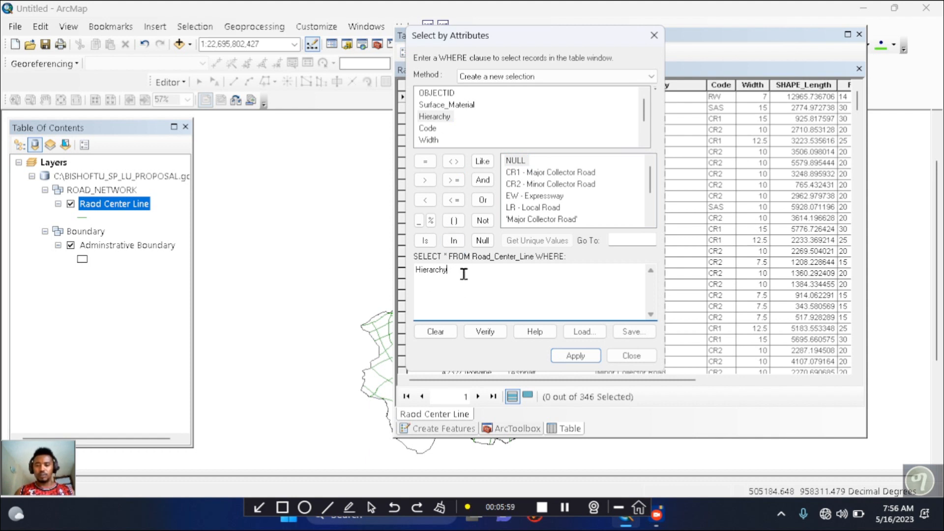
left_click(426, 163)
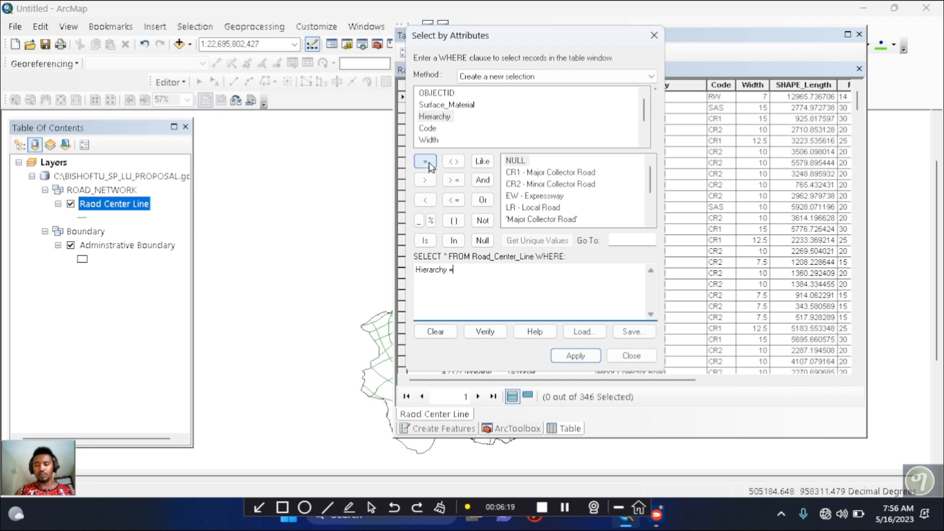
double_click(554, 172)
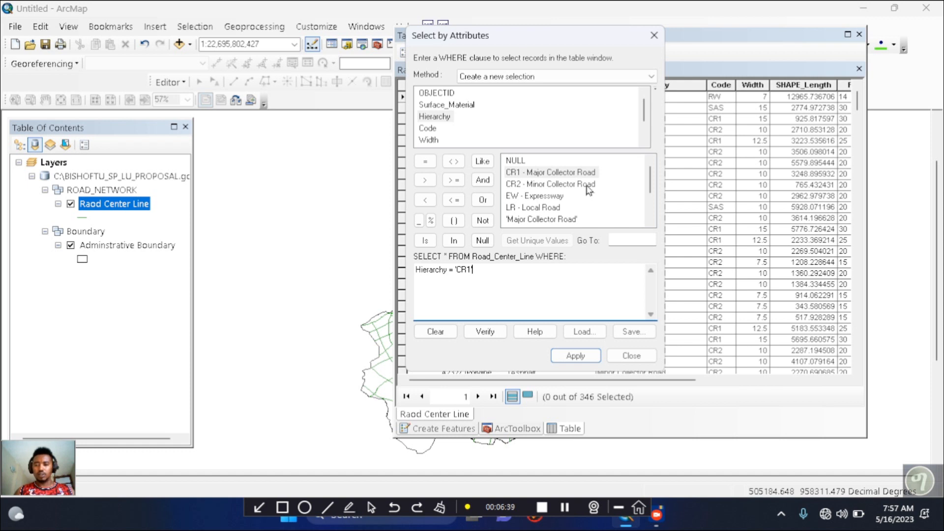
left_click(482, 200)
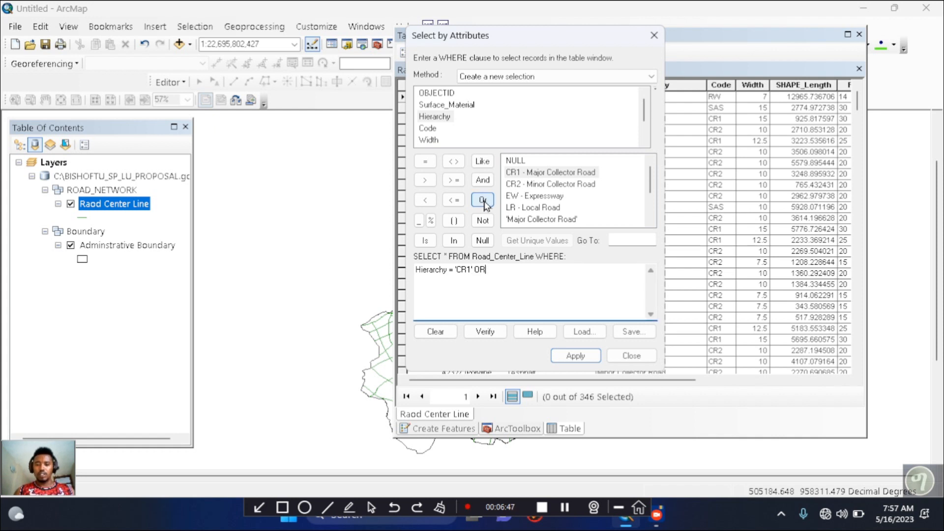
double_click(434, 117)
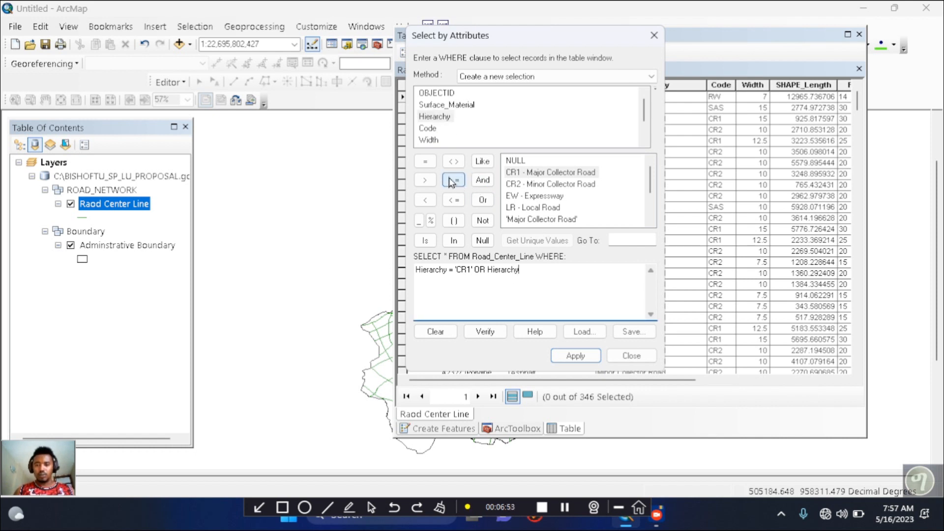
left_click(426, 162)
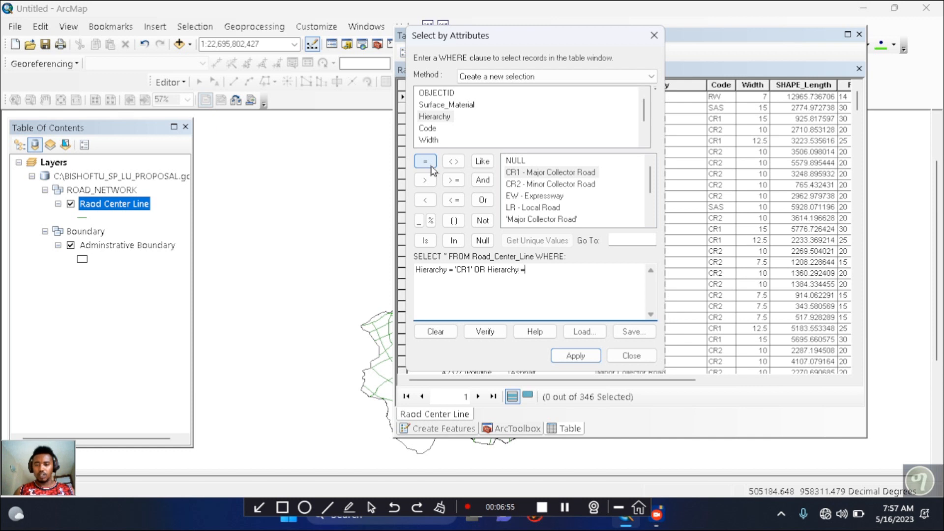
double_click(559, 185)
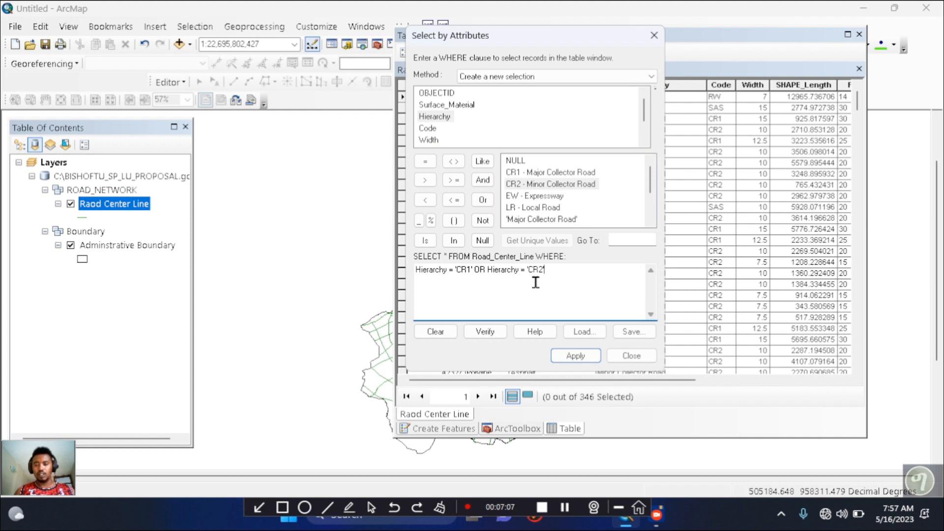
Extend the expression with OR Hierarchy = 'EW' OR Hierarchy = 'RW' to include expressways and railways
left_click(483, 200)
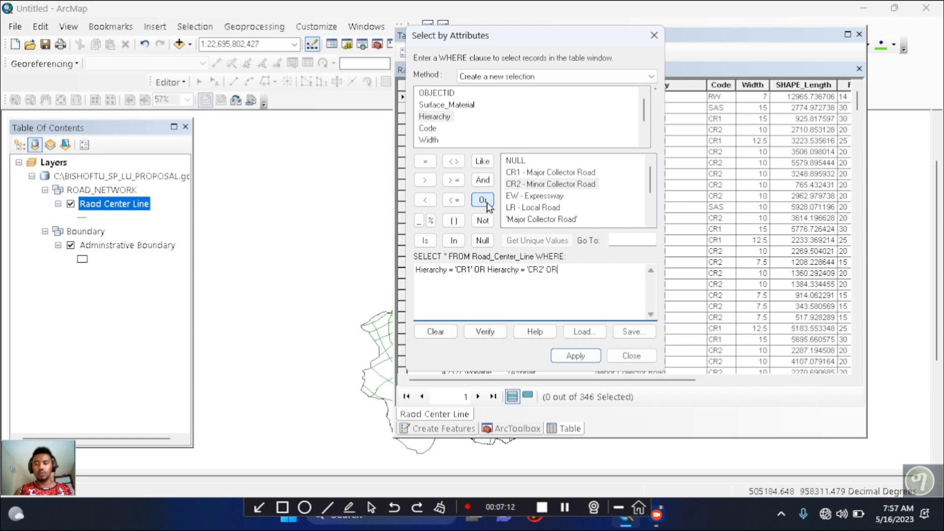
double_click(433, 117)
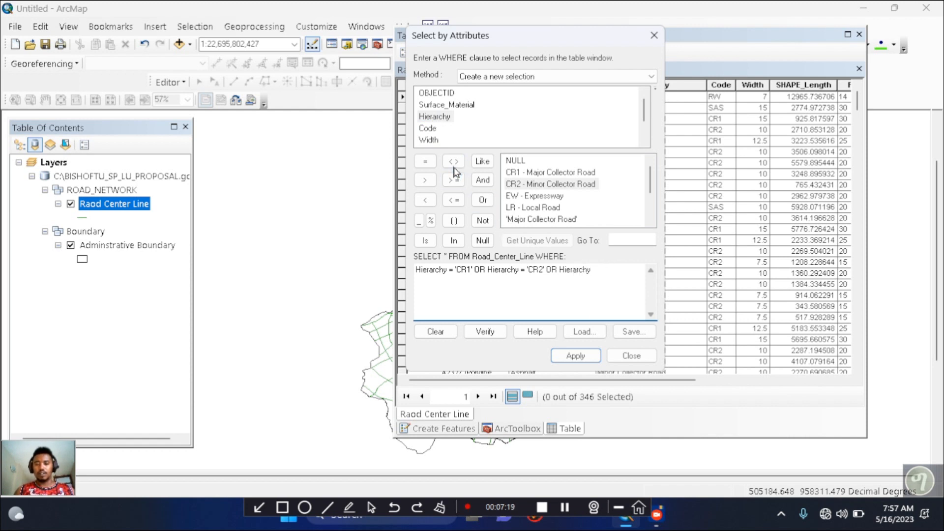
left_click(426, 162)
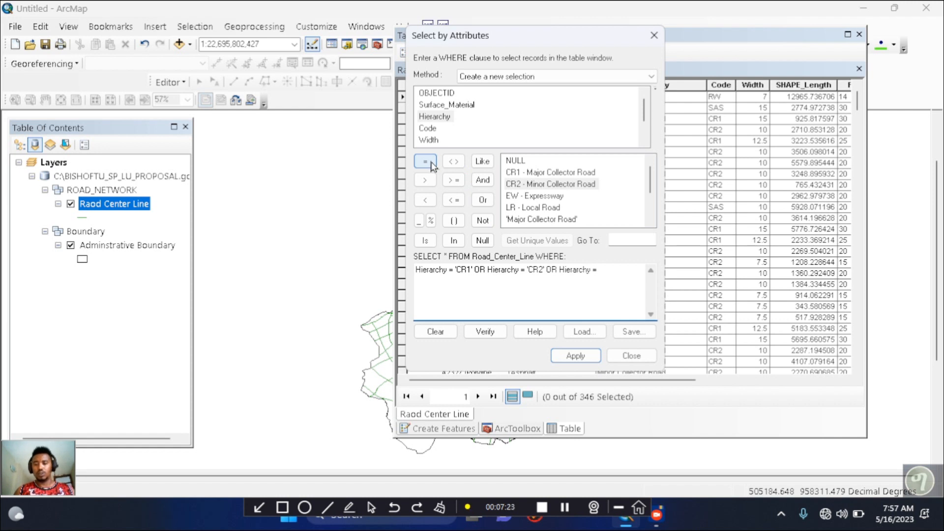
double_click(532, 196)
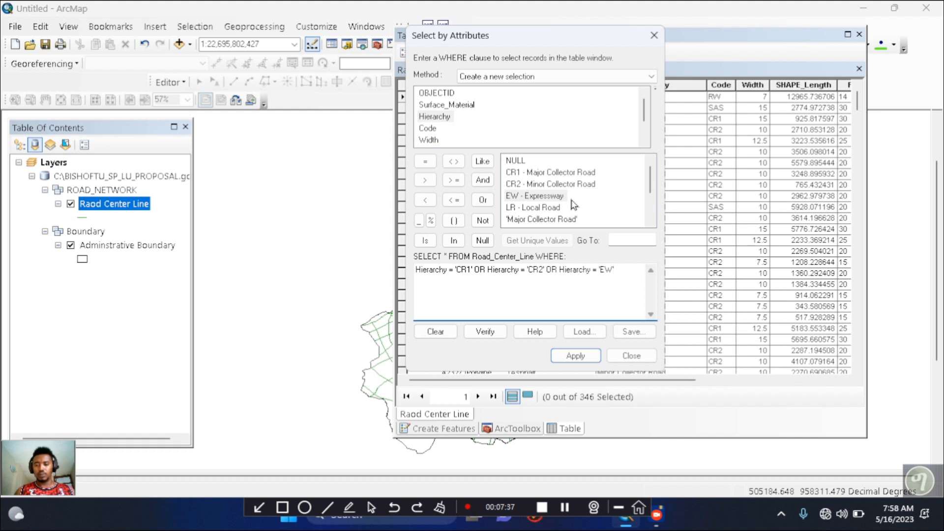
left_click(482, 200)
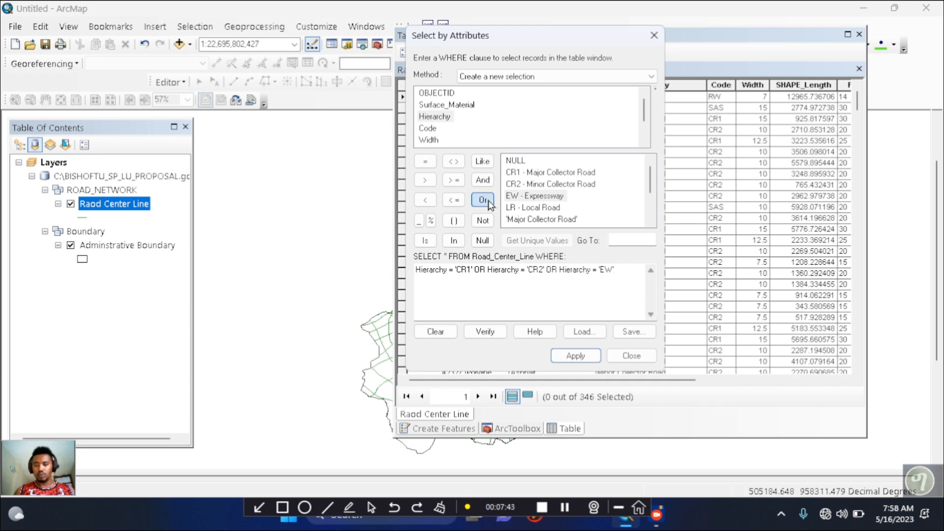
double_click(438, 117)
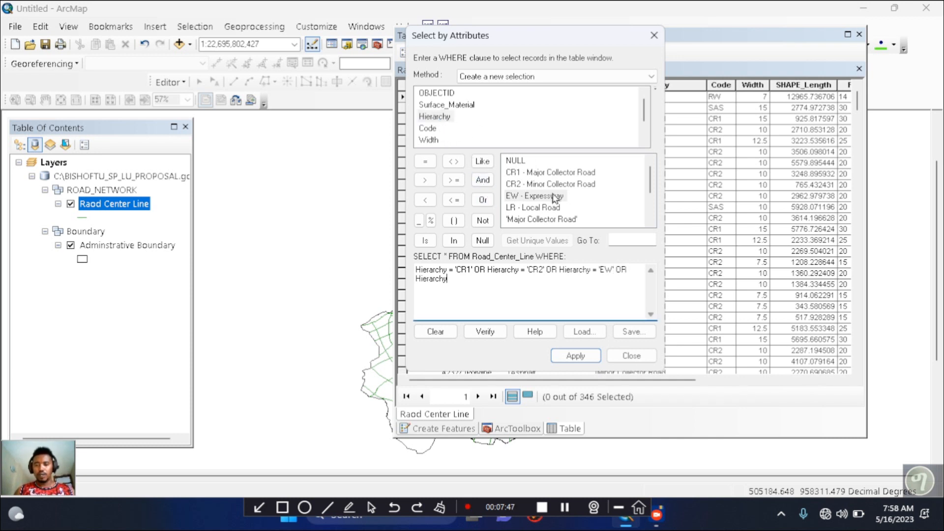
left_click(425, 162)
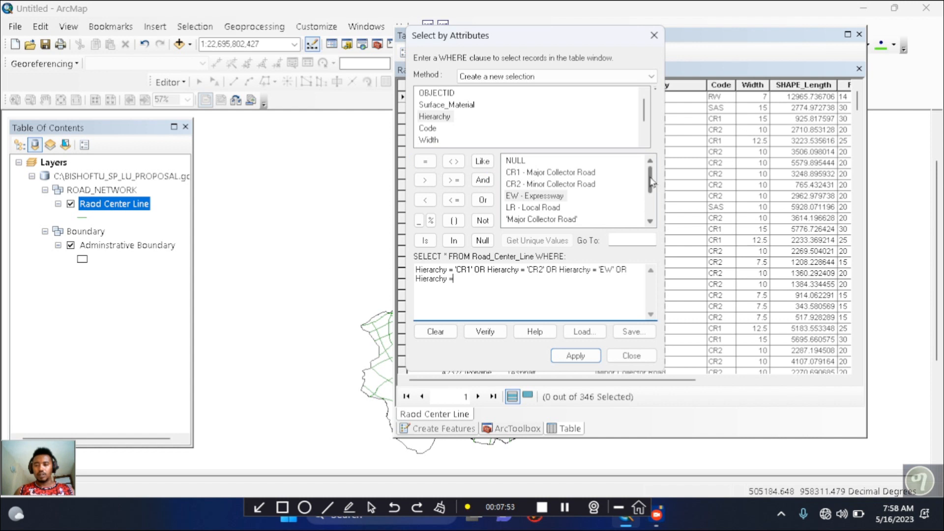
left_click_drag(651, 183, 653, 205)
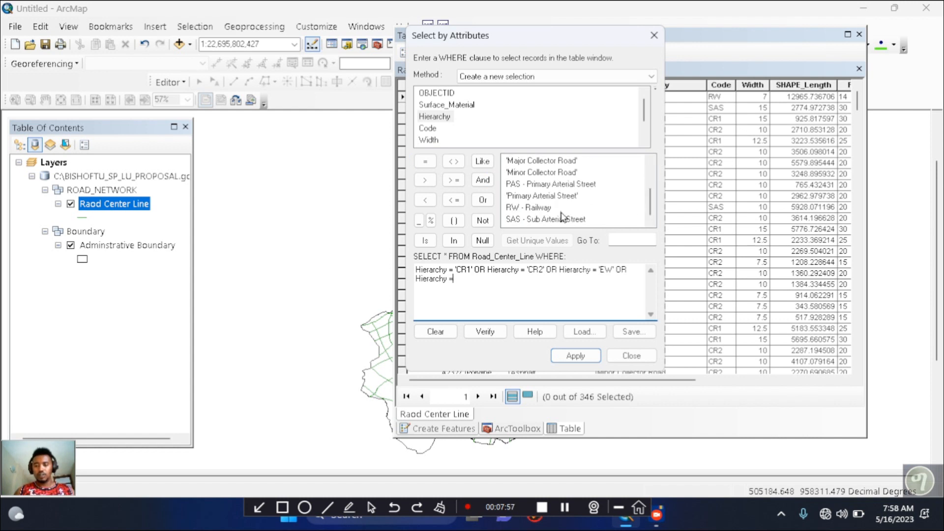
double_click(538, 208)
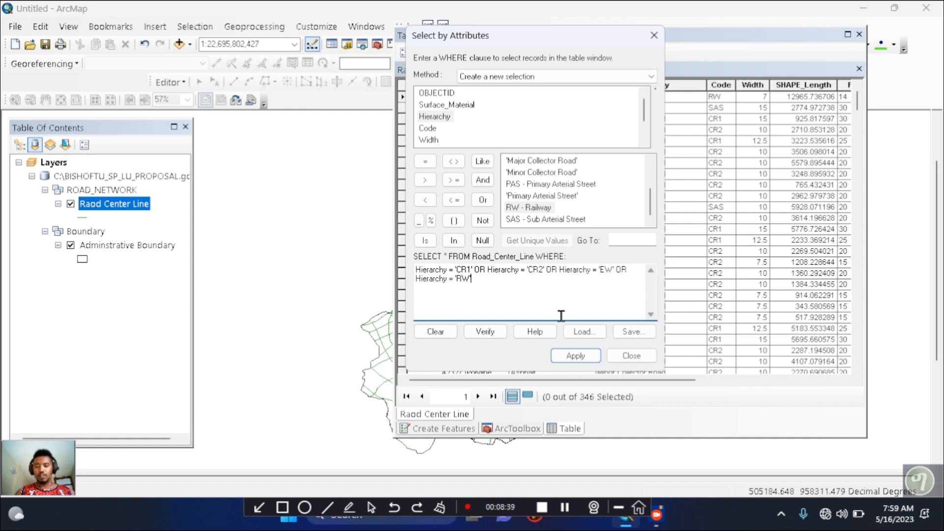
Verify the expression, apply it as a new selection, and review the selected records in the road centre line table
left_click(484, 333)
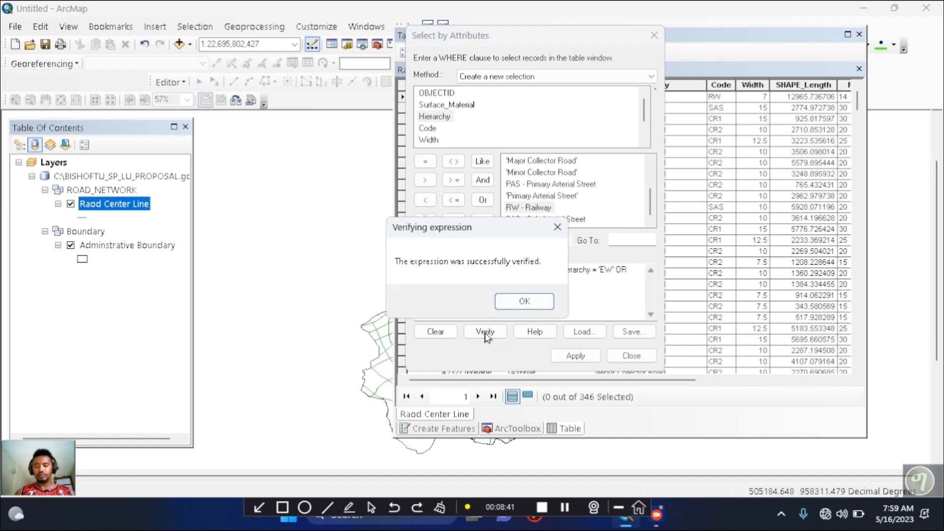
left_click(527, 301)
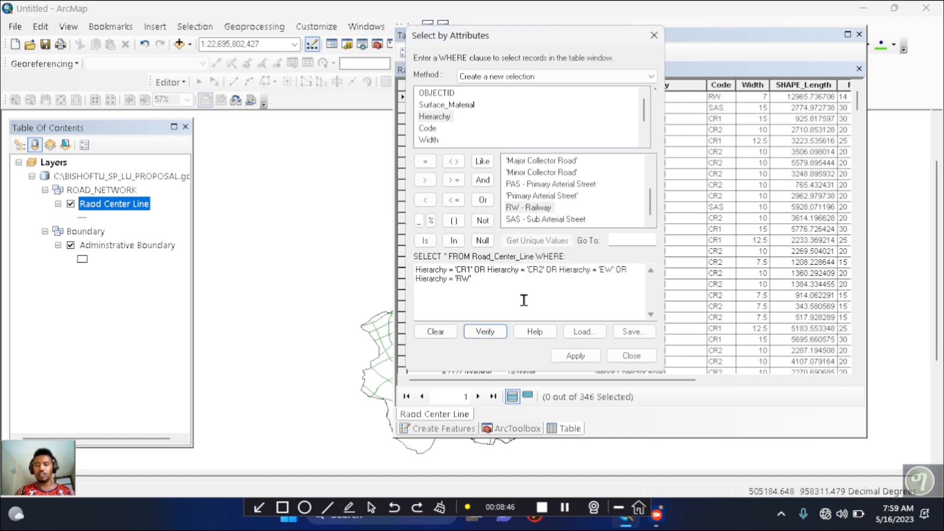
left_click(578, 358)
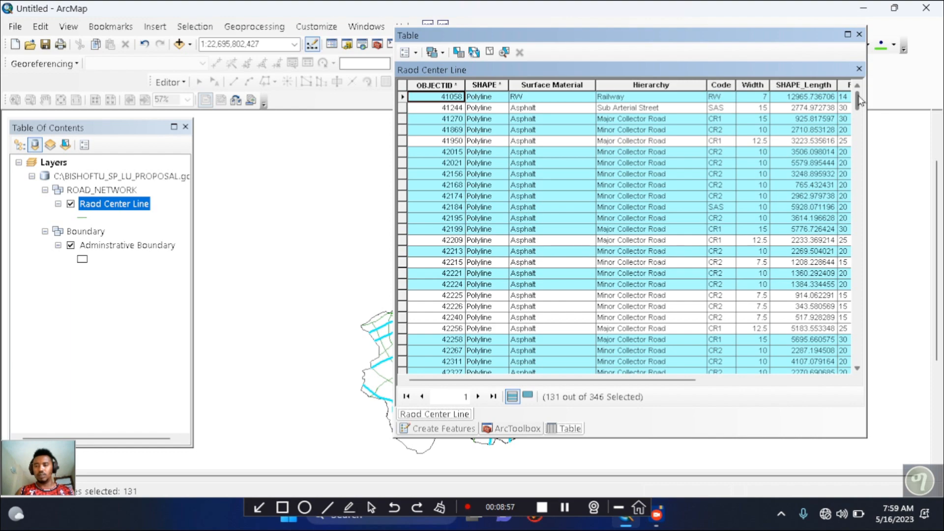
left_click_drag(860, 101, 861, 235)
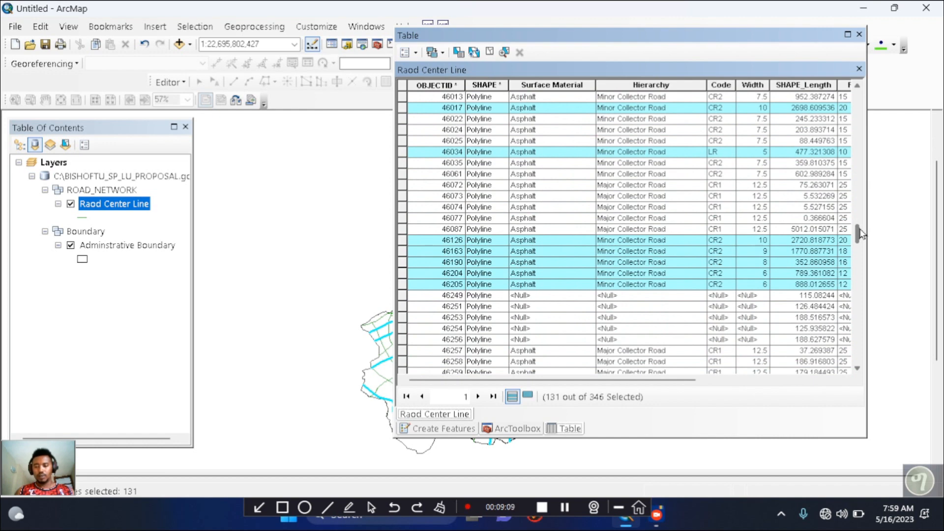
left_click_drag(862, 235, 857, 93)
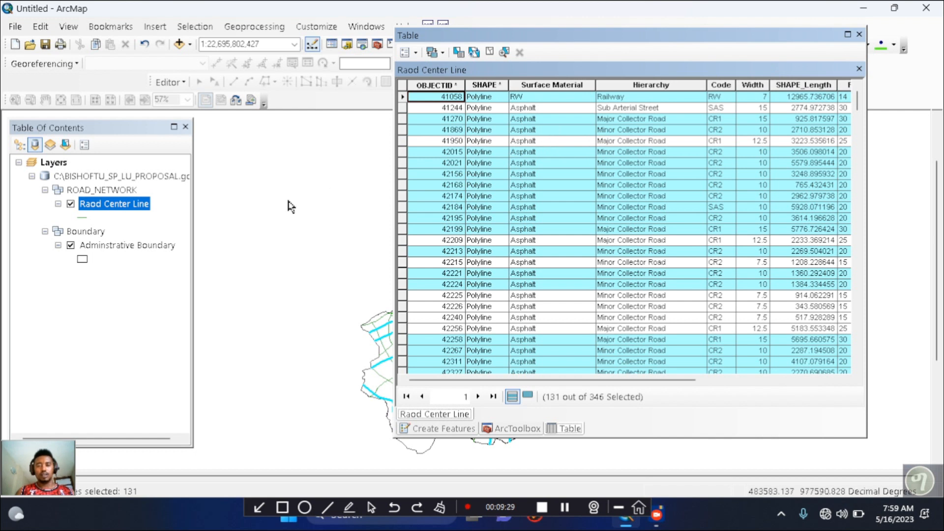
Export the selected road centre line features to E:\DATA\Export_Output_6.shp using the layer's source coordinate system and add the result to the map
left_click(108, 206)
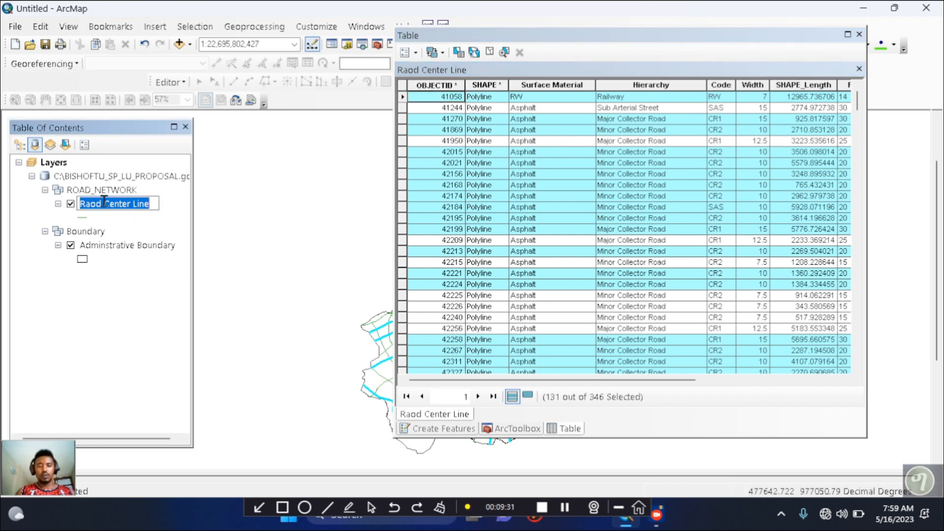
left_click(168, 216)
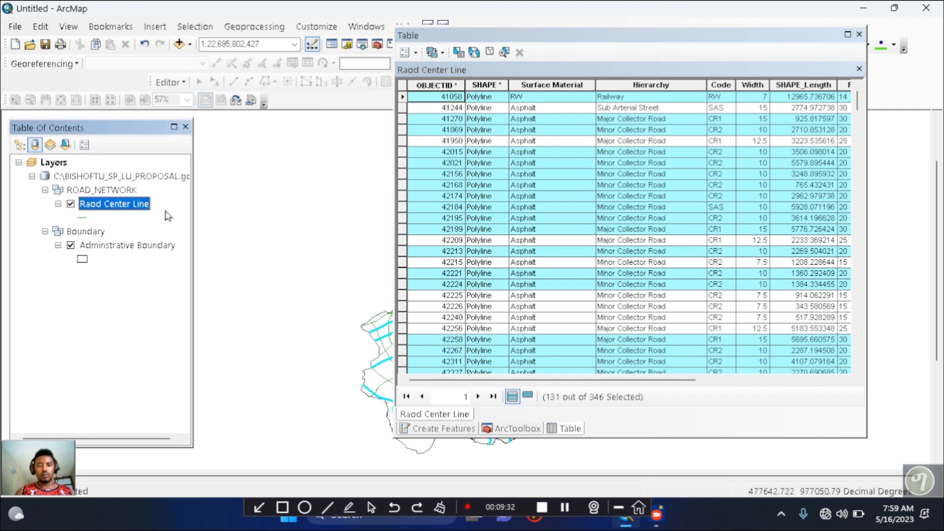
right_click(126, 209)
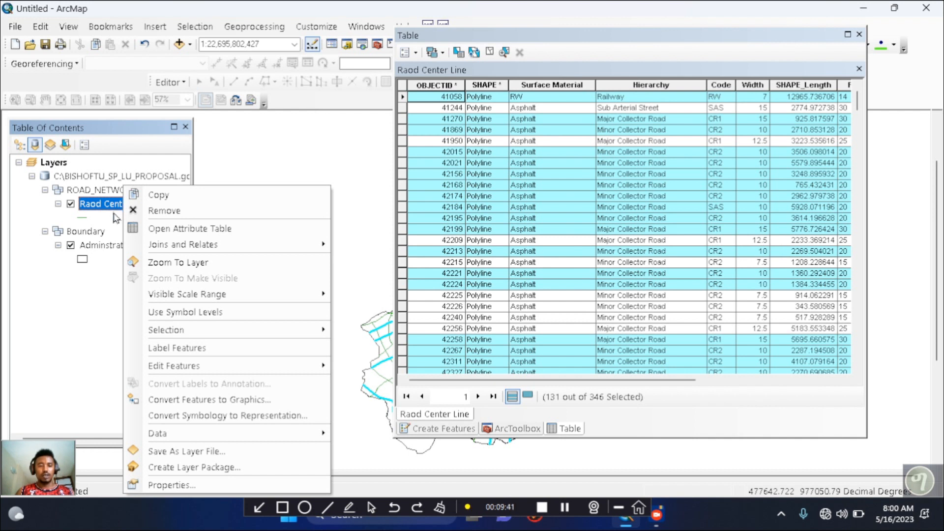
mouse_move(188, 443)
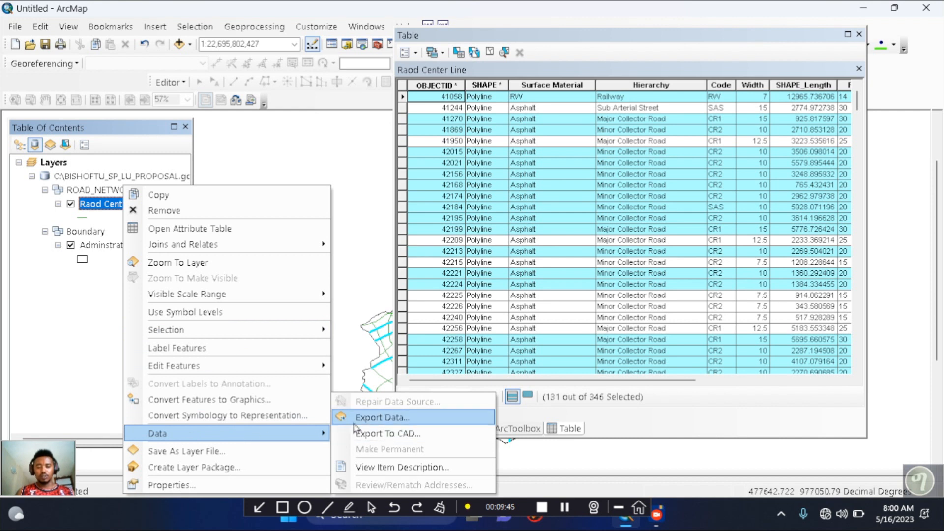
left_click(372, 418)
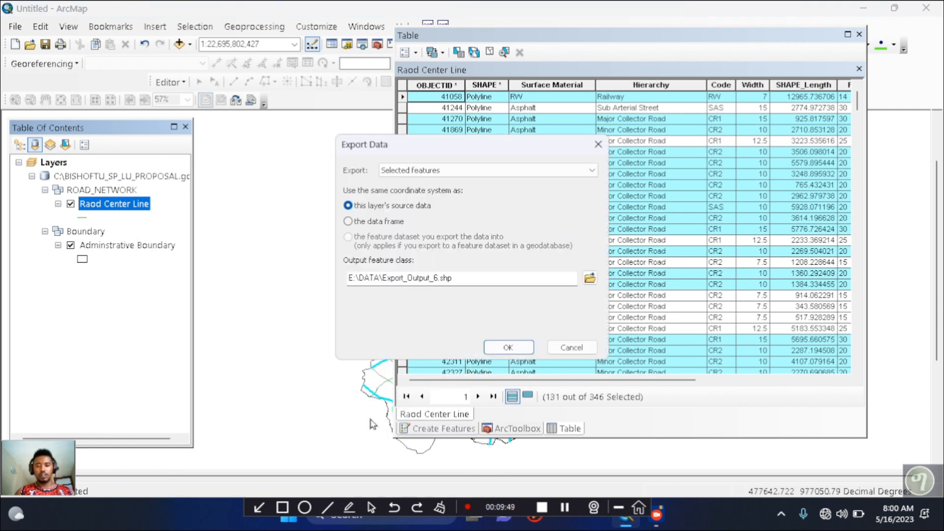
left_click_drag(421, 149, 503, 137)
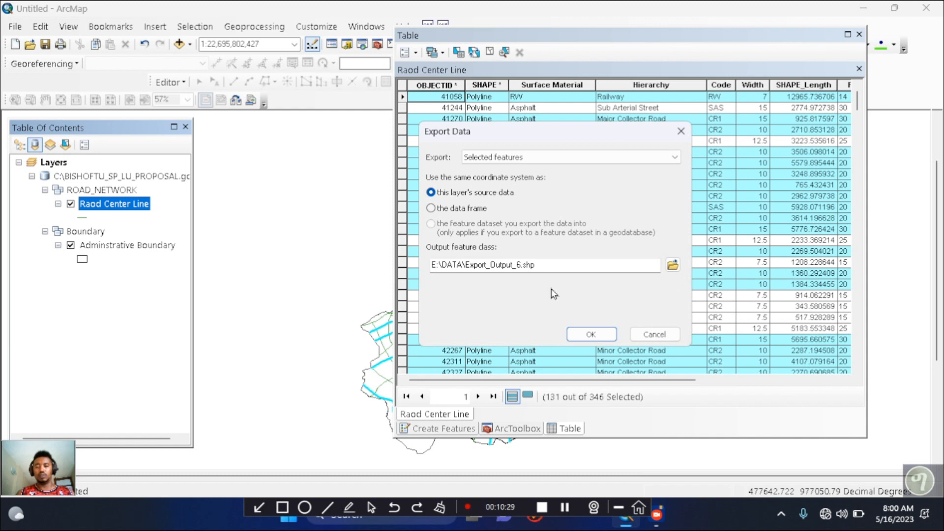
left_click(592, 335)
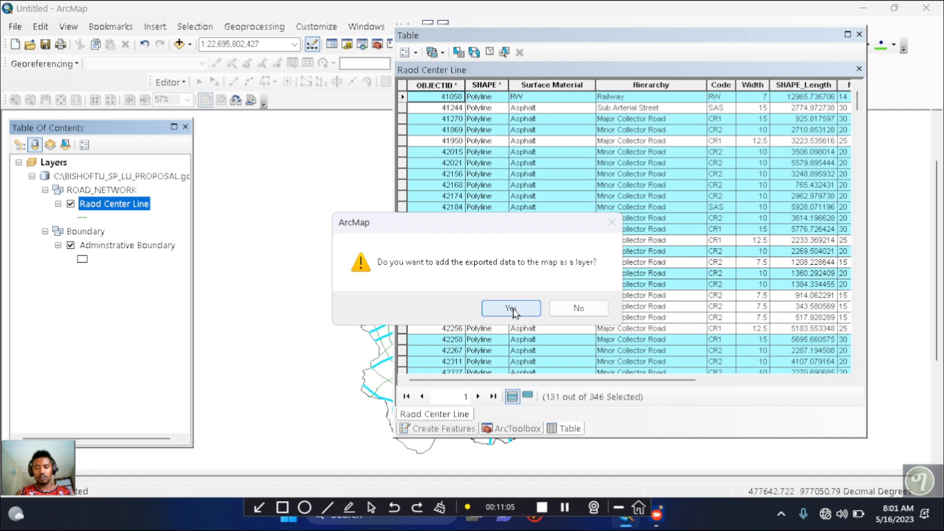
left_click(512, 309)
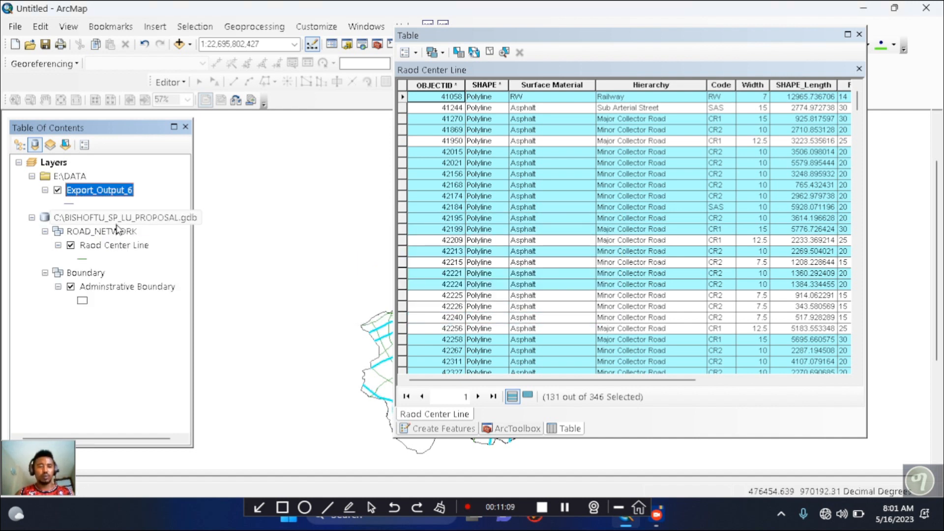
Rename the exported road layer as major road
left_click(115, 192)
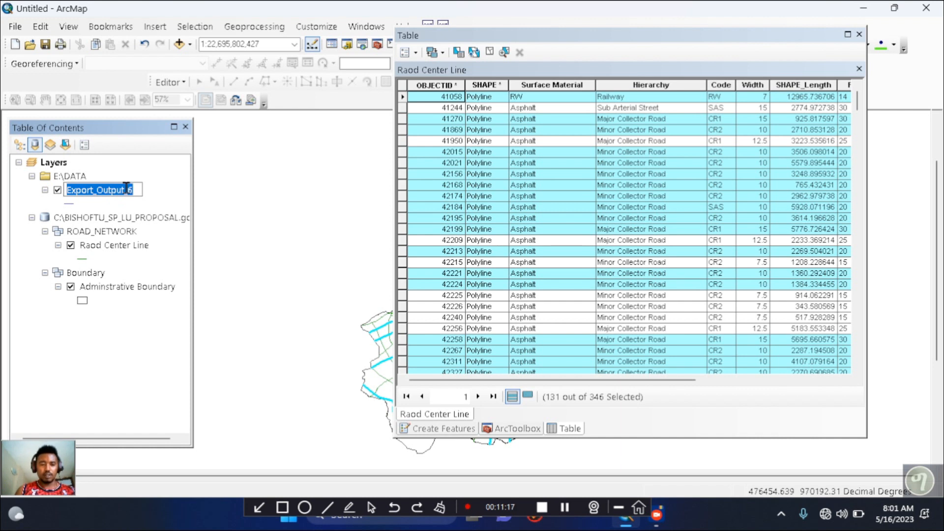
type("m")
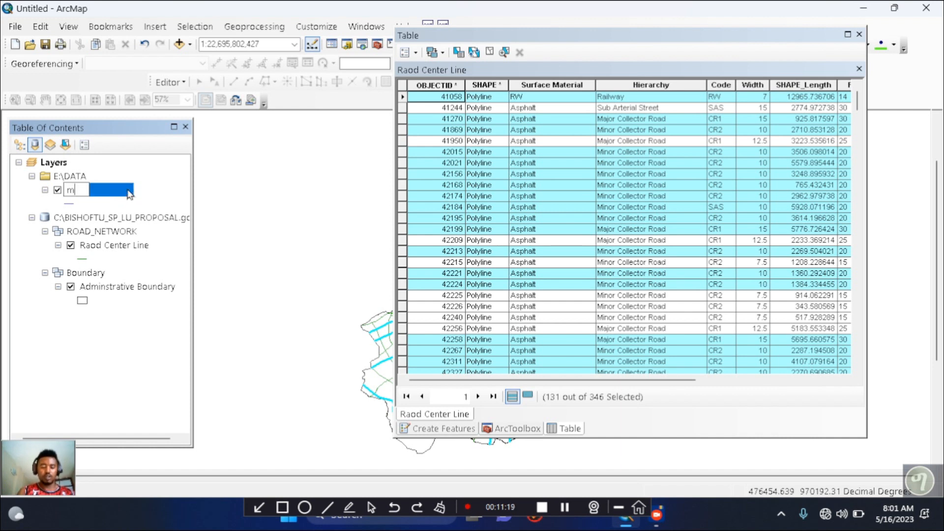
type("ajo")
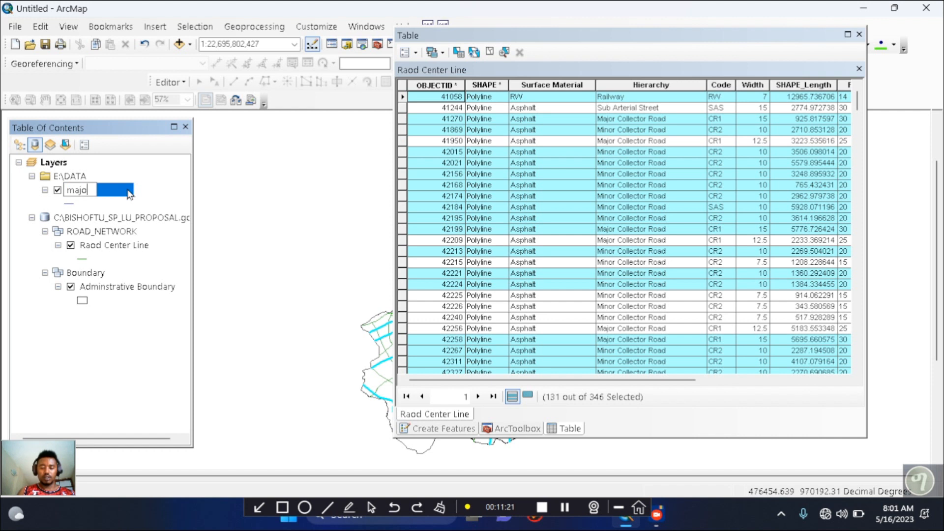
type("a")
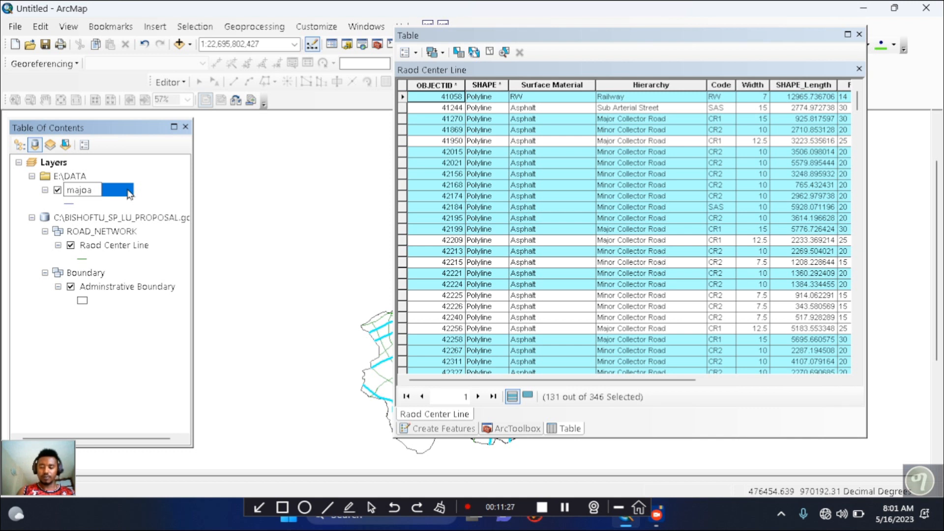
key("BackSpace")
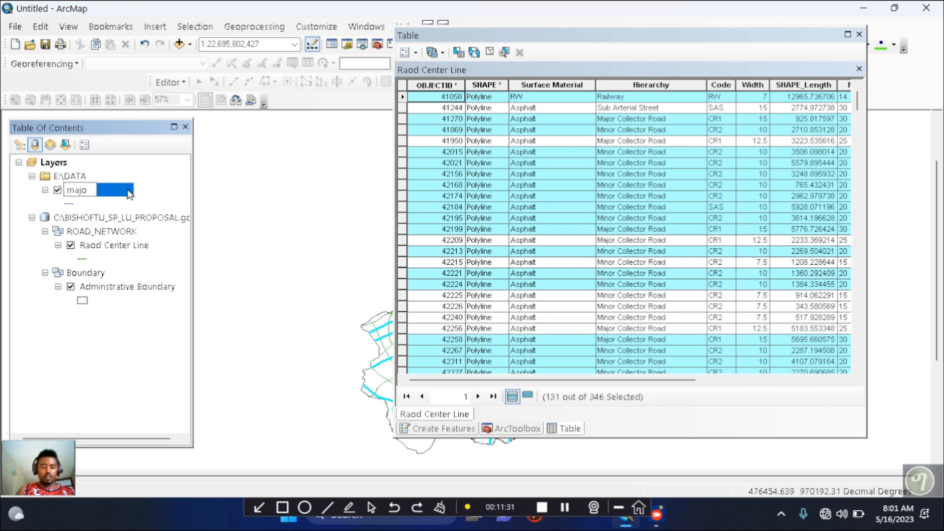
type("r")
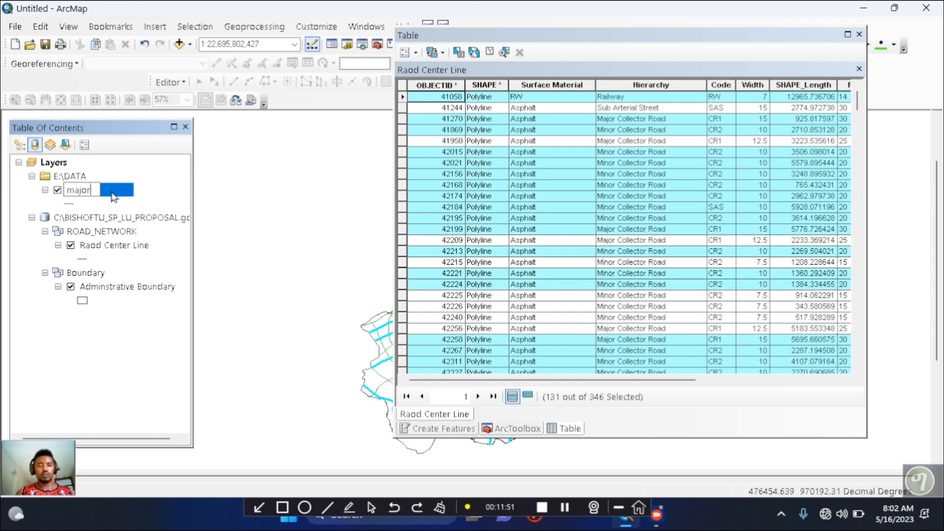
type("r")
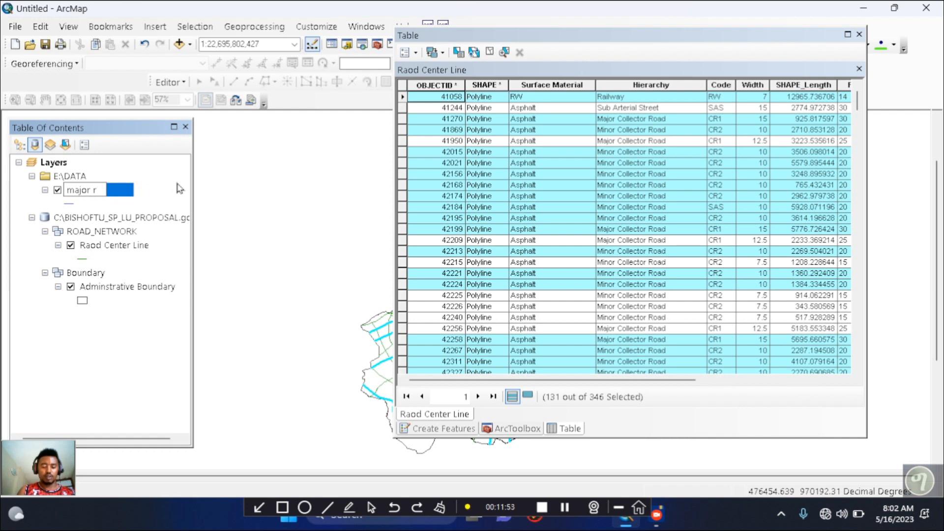
type("ad")
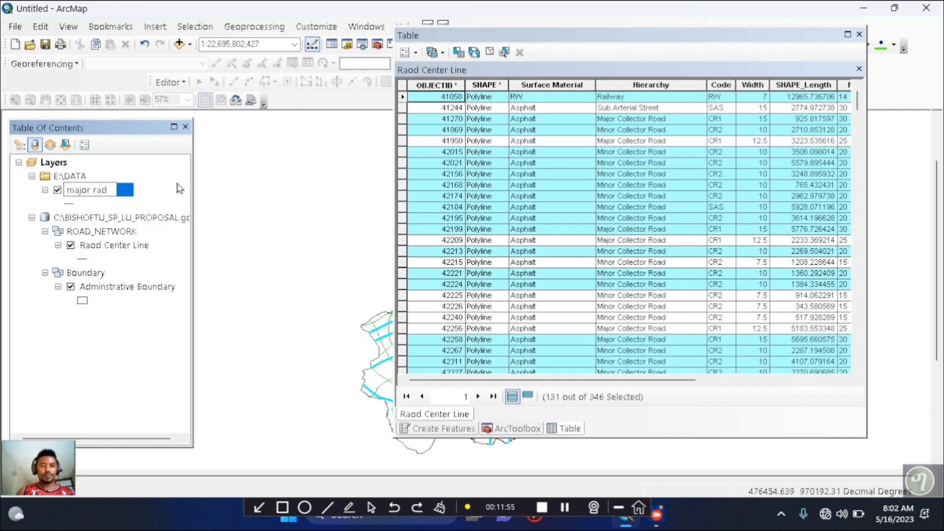
key("BackSpace")
key("BackSpace")
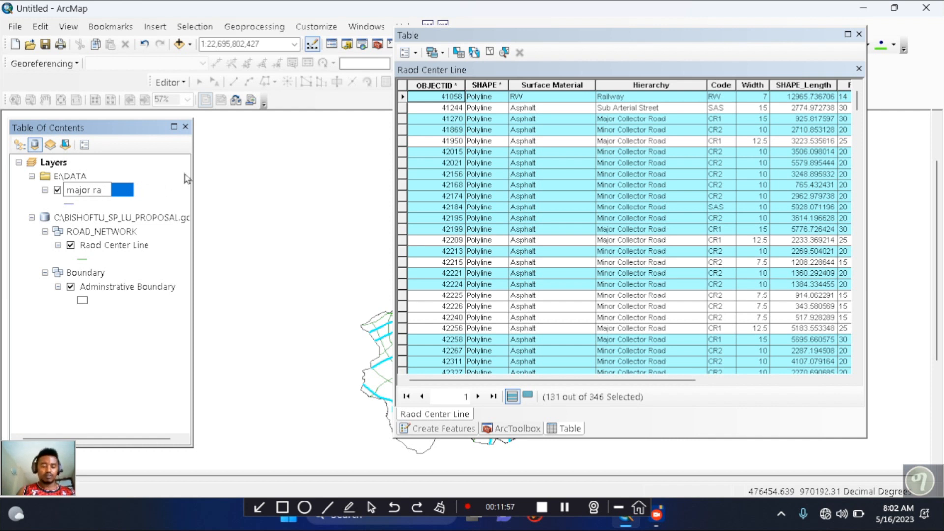
type("oad")
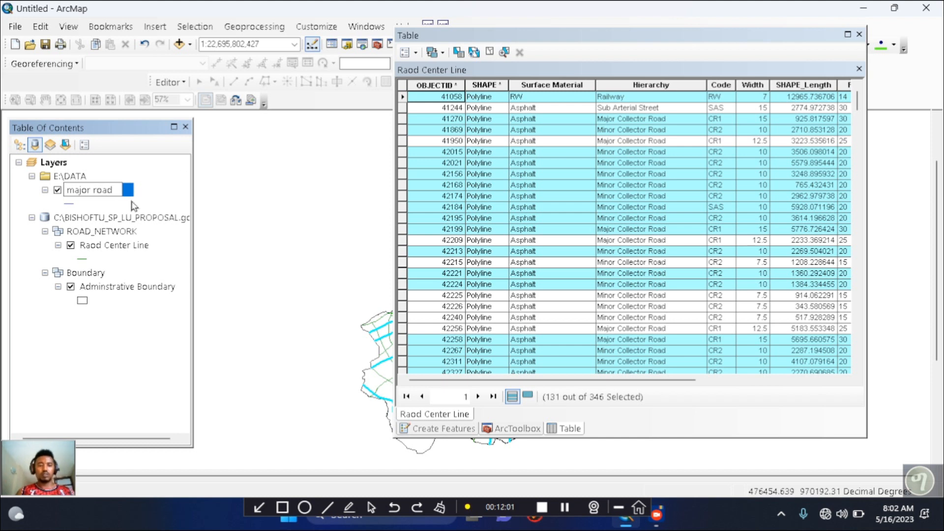
key("Return")
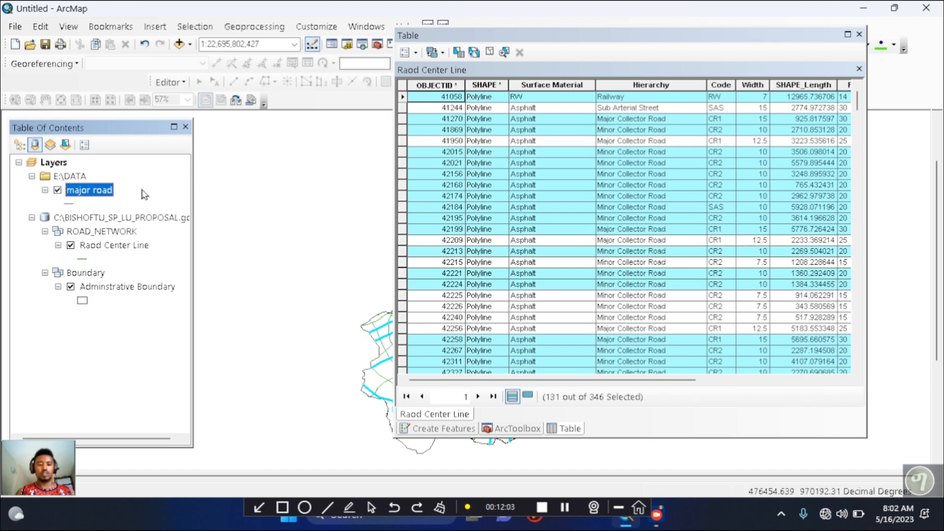
Close the attribute table and hide the original road centre line layer so only the major roads and boundary are drawn
left_click(860, 35)
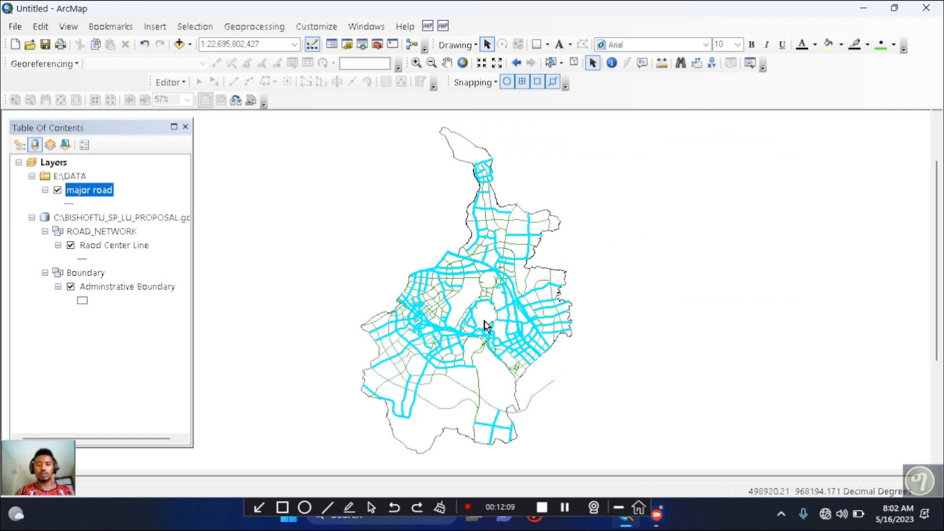
left_click(71, 245)
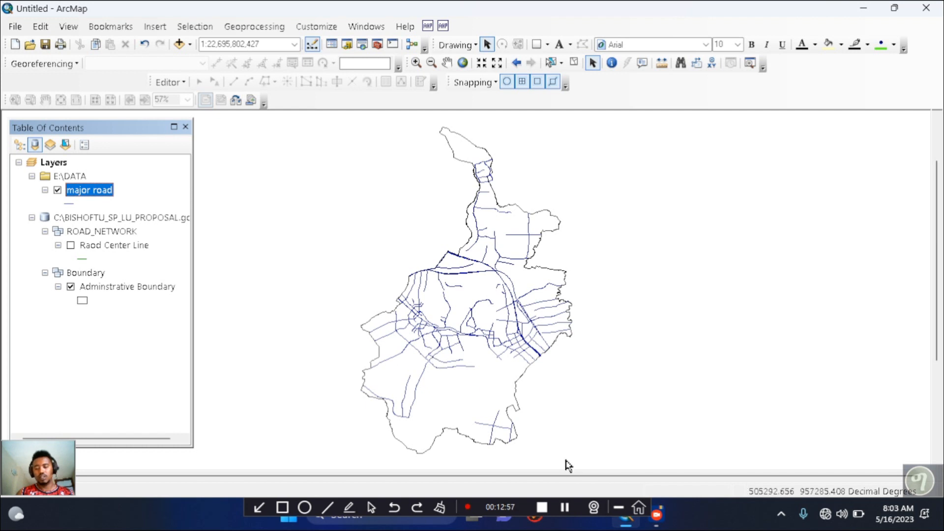
left_click(568, 506)
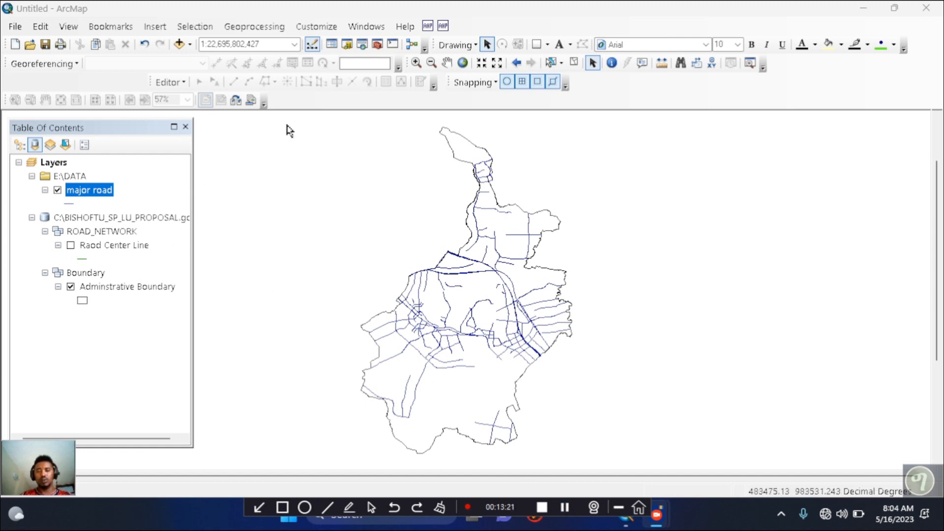
Open the Euclidean Distance tool from the Spatial Analyst distance tools and set major road as the input source data
left_click(377, 46)
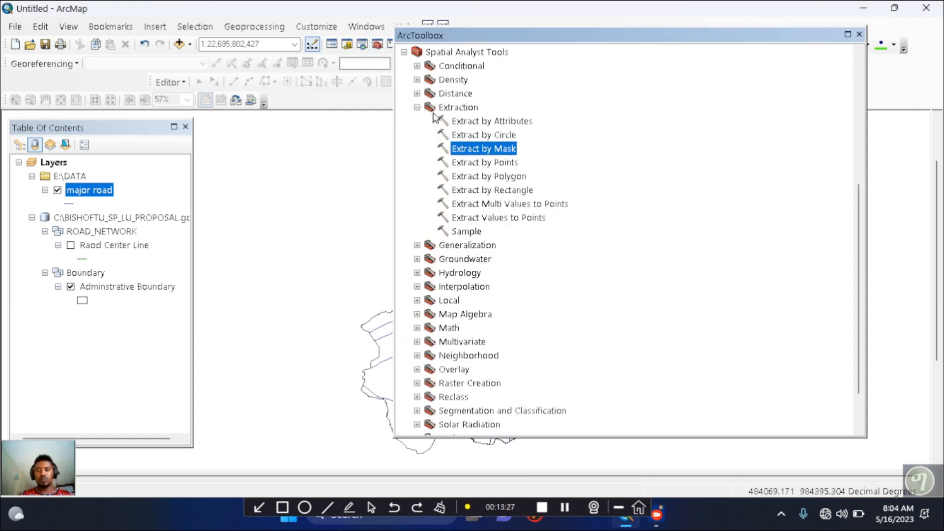
left_click(418, 108)
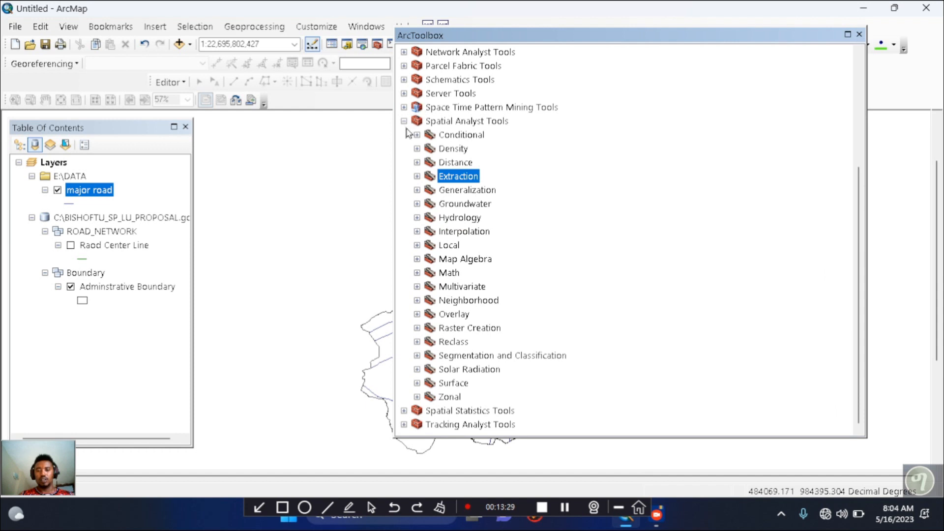
left_click(404, 121)
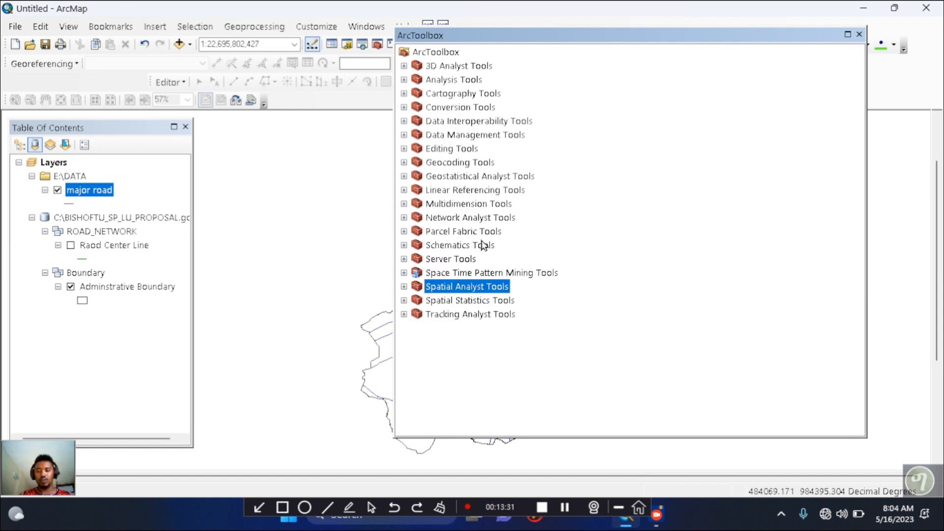
left_click(404, 287)
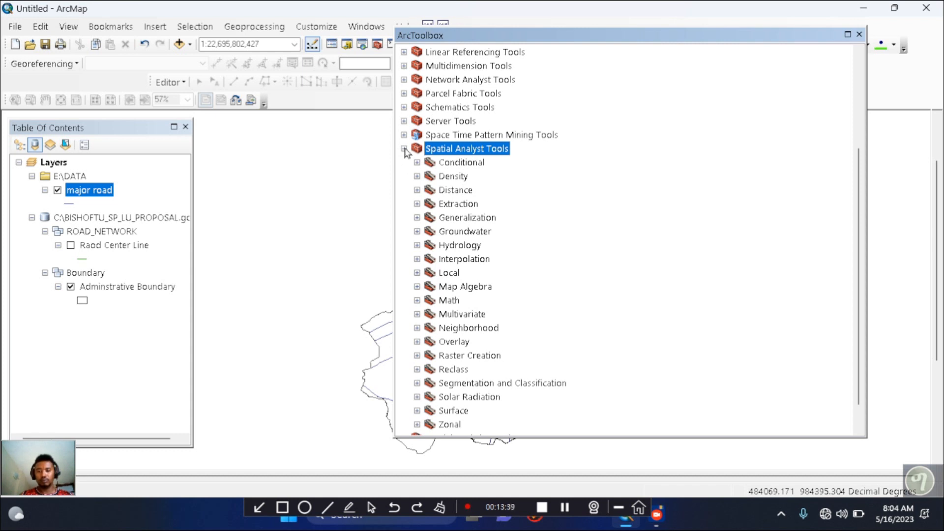
left_click(418, 191)
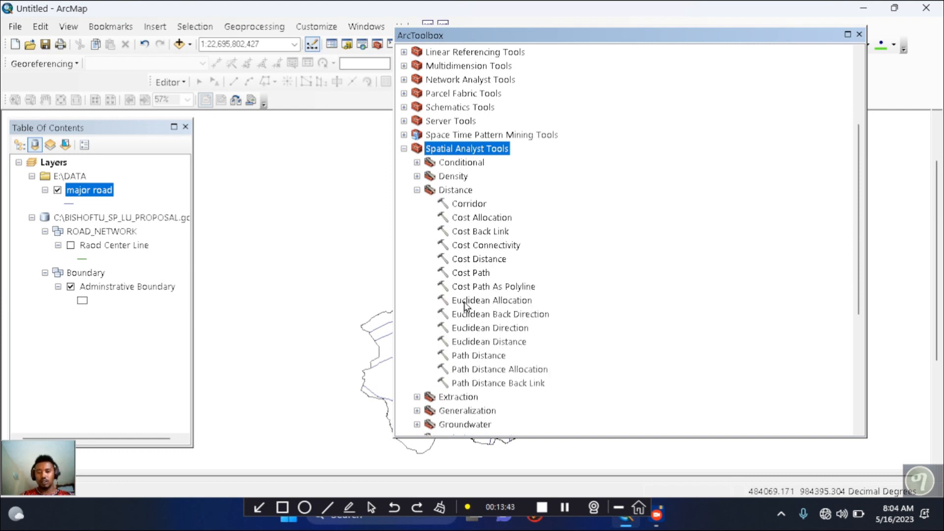
left_click(479, 342)
double_click(479, 342)
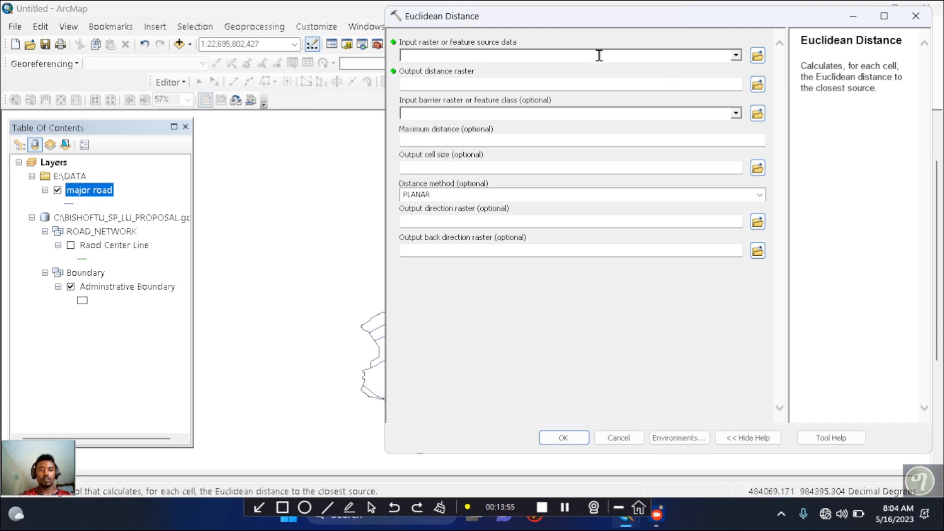
left_click(736, 57)
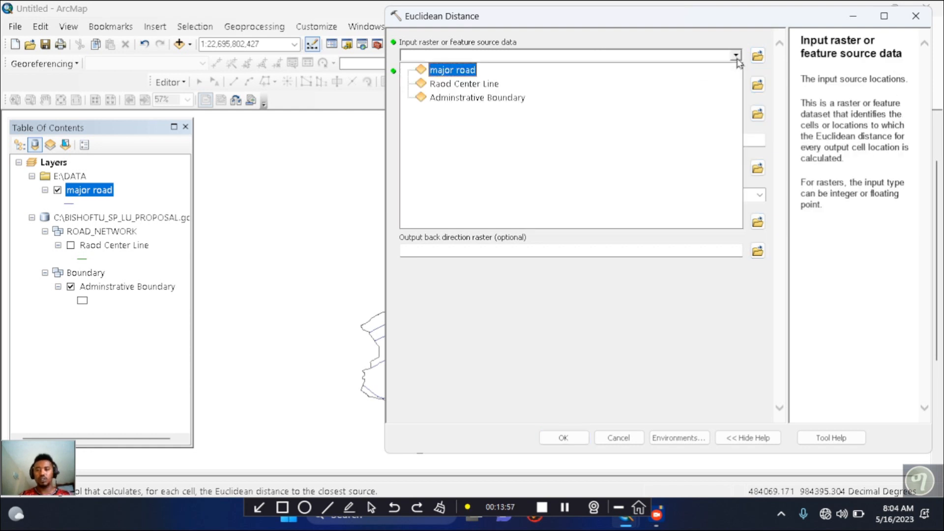
left_click(456, 74)
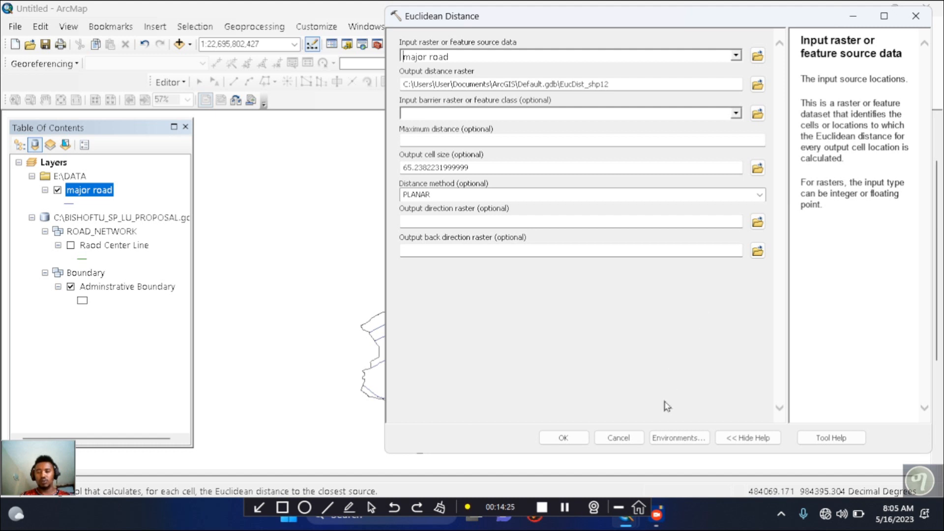
In the tool's environment settings, set the output coordinate system to Same as Layer "Adminstrative Boundary"
left_click(677, 438)
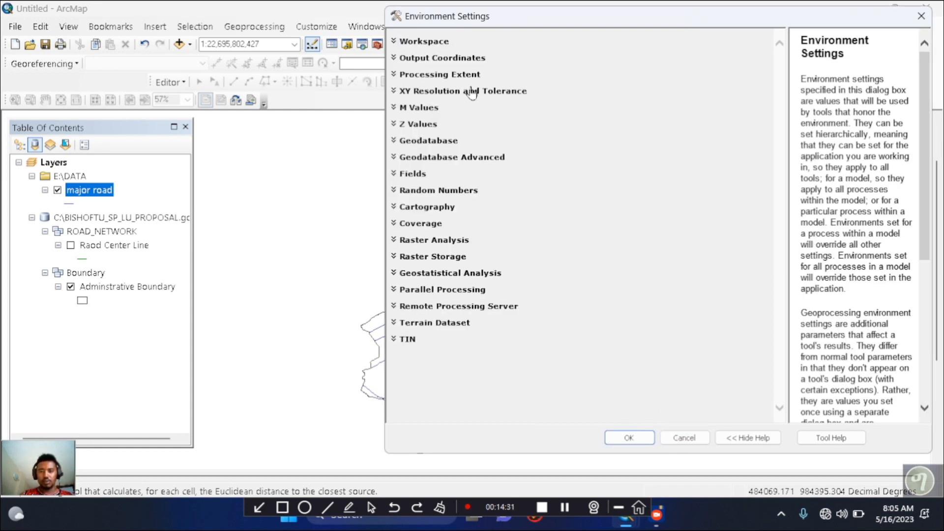
left_click(397, 60)
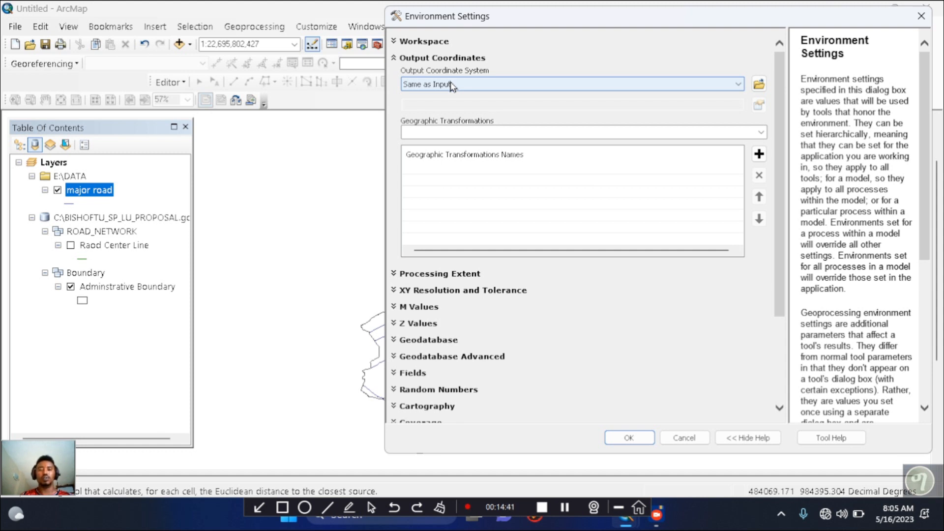
left_click(451, 85)
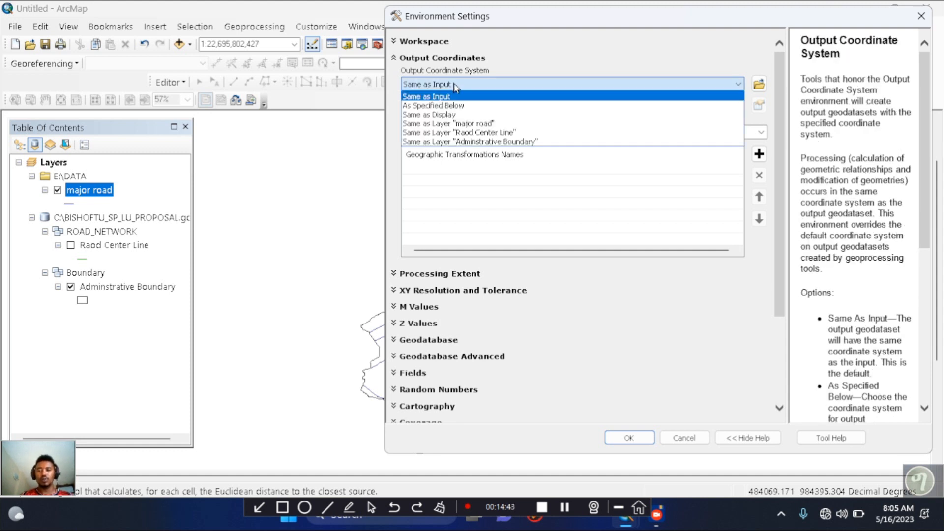
left_click(467, 143)
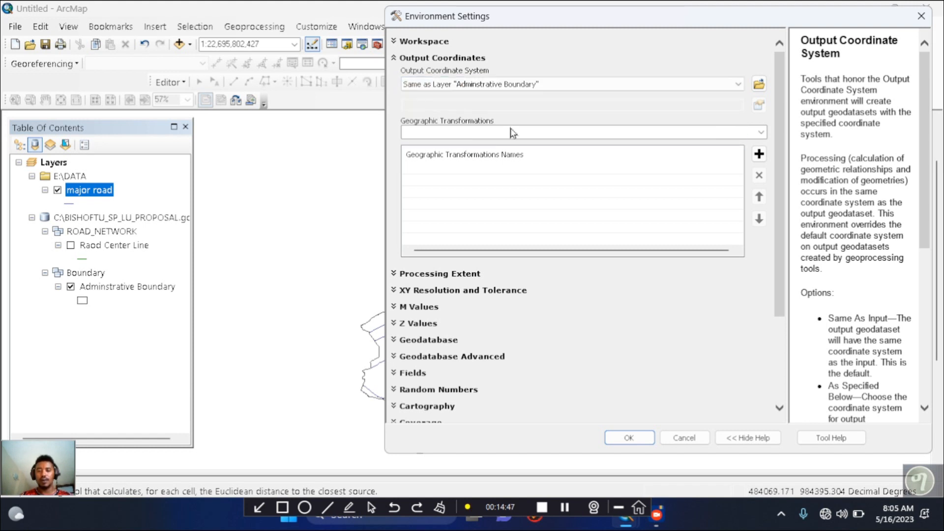
Set the processing extent to Same as layer Adminstrative Boundary
left_click(395, 275)
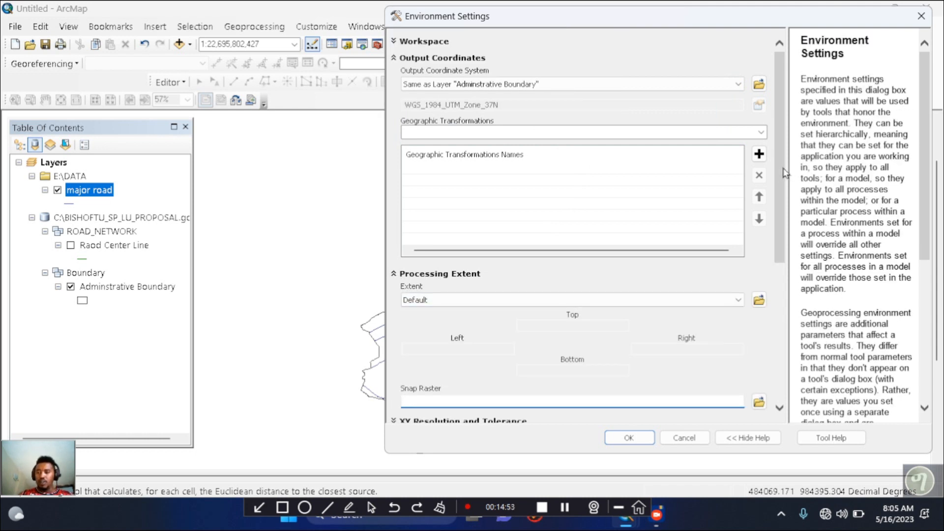
left_click_drag(784, 174, 784, 230)
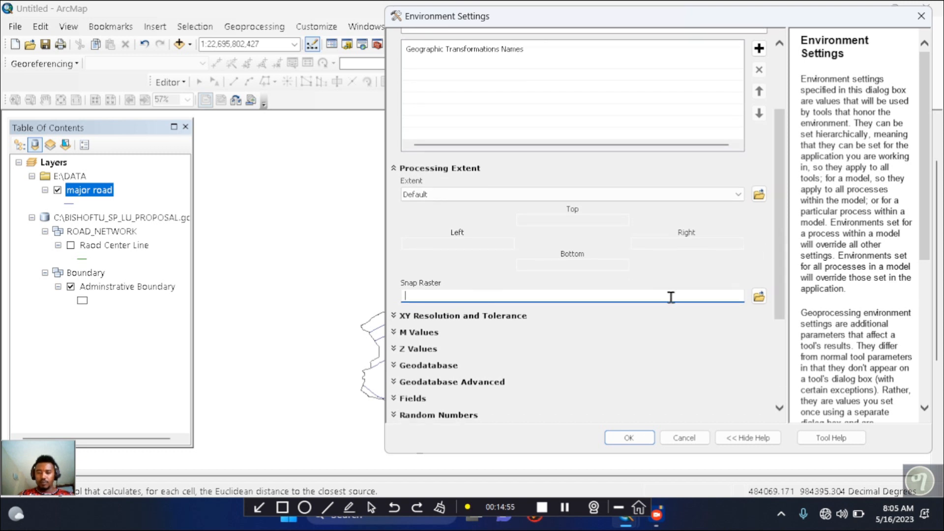
left_click(610, 195)
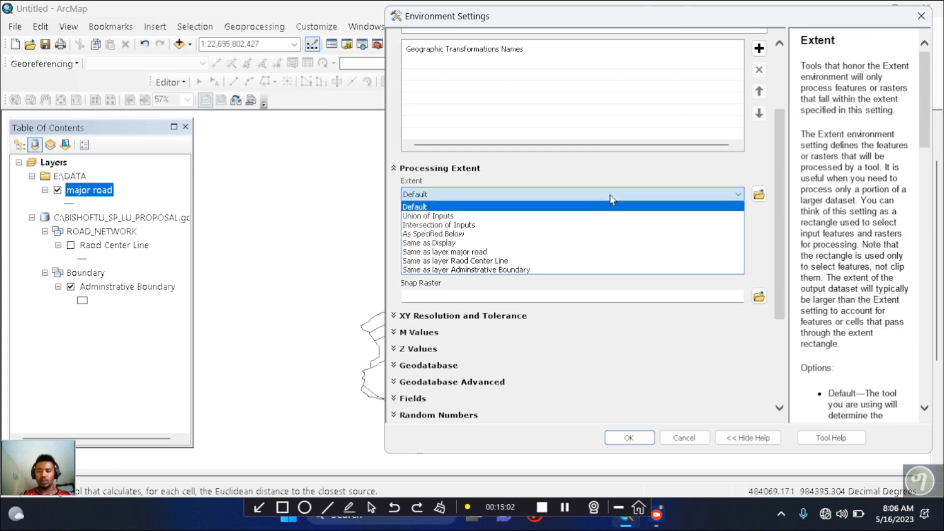
left_click(503, 270)
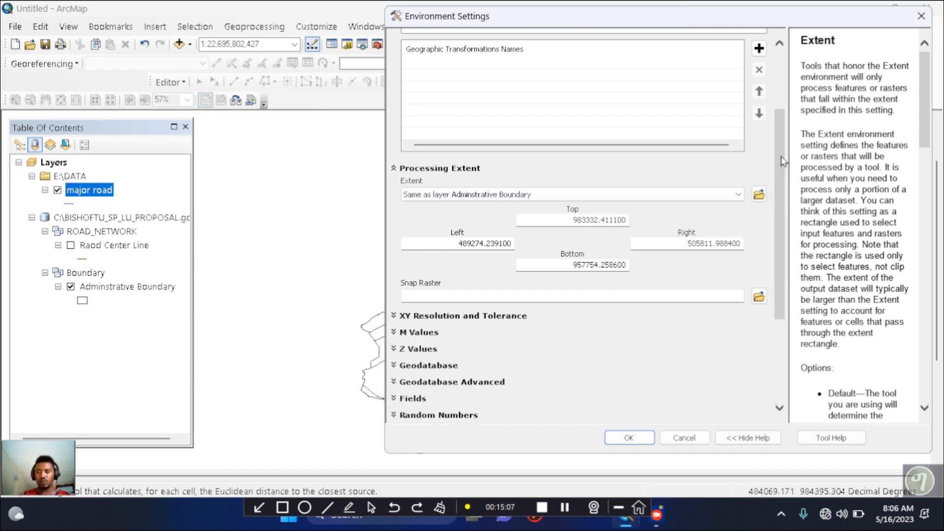
Set the raster analysis mask to Adminstrative Boundary and accept the environment settings
left_click_drag(779, 158, 777, 245)
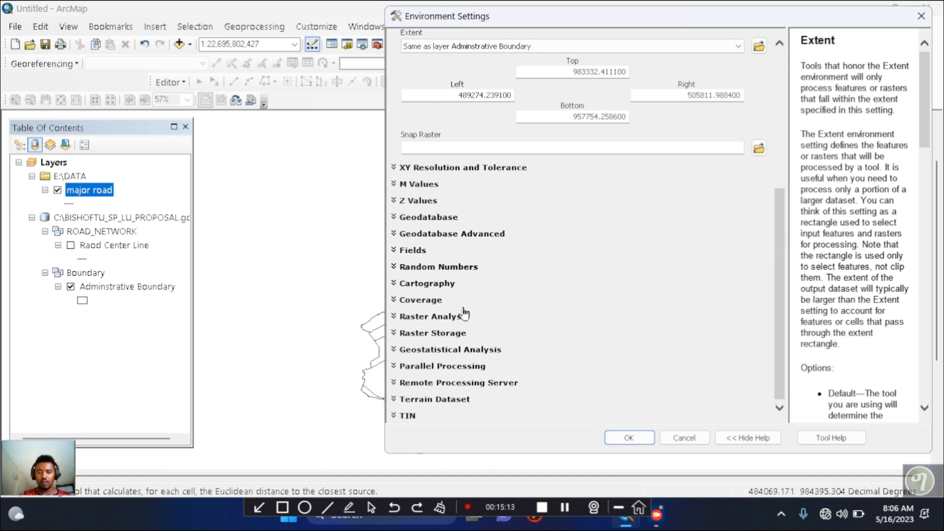
left_click(394, 317)
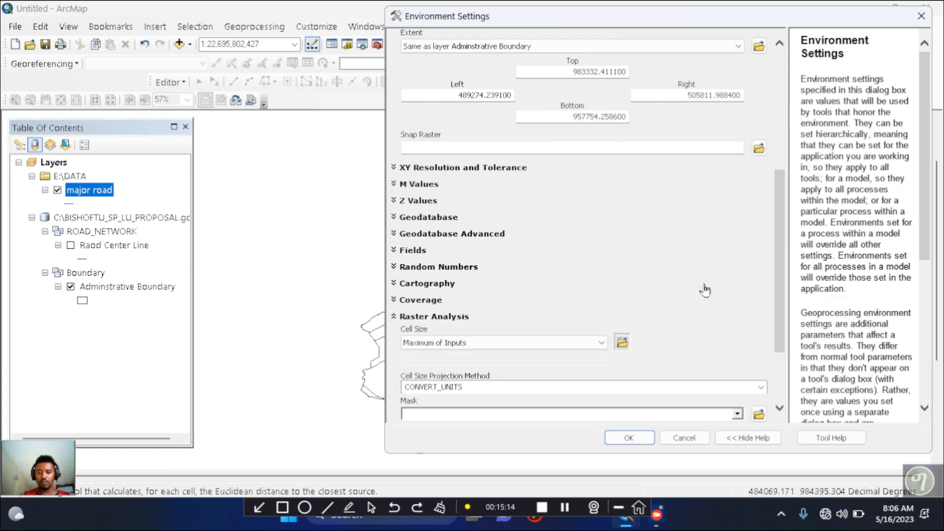
left_click_drag(777, 207, 783, 255)
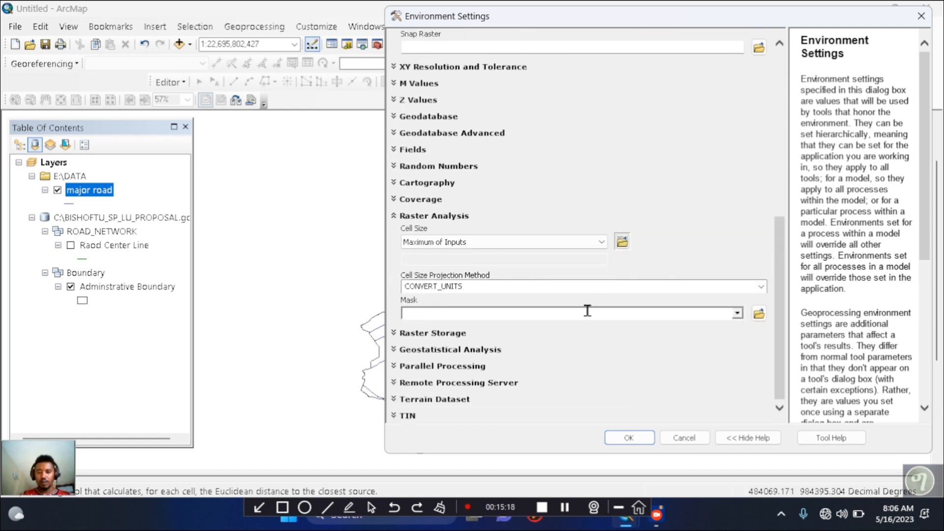
left_click(737, 313)
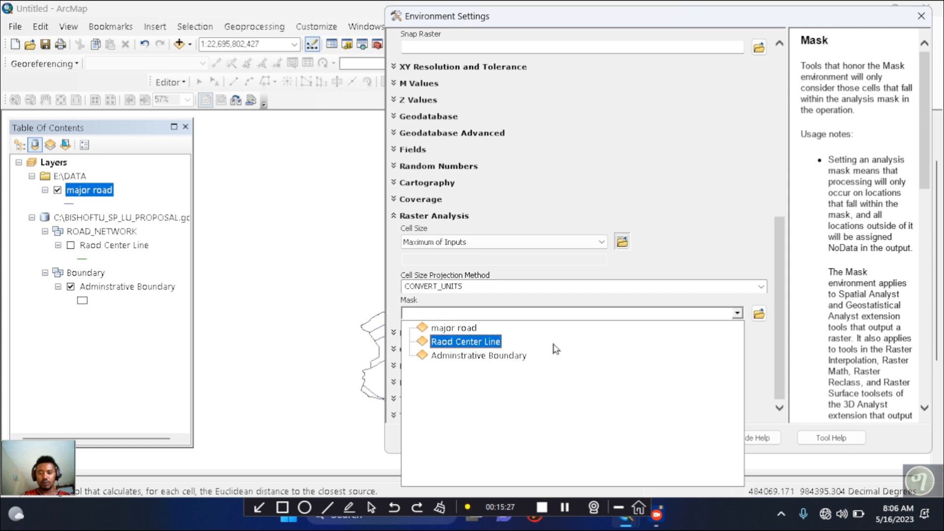
left_click(507, 358)
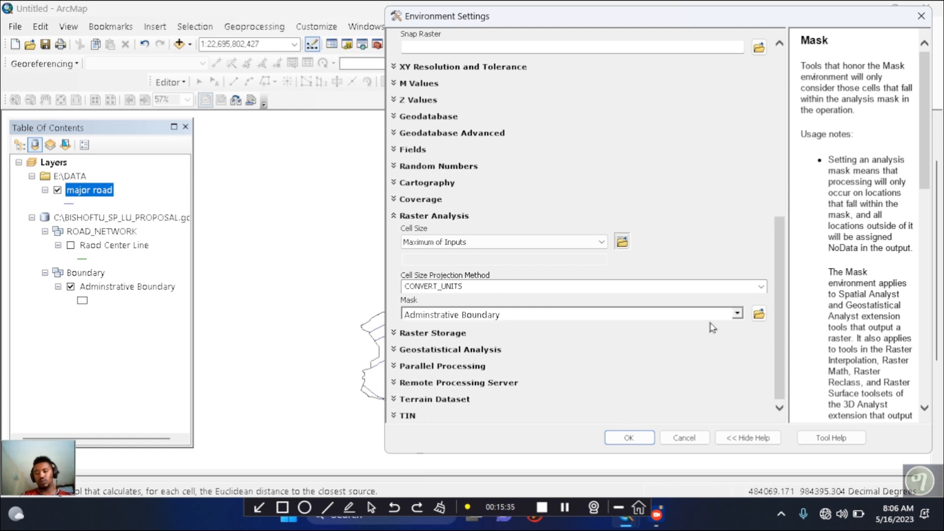
left_click(631, 438)
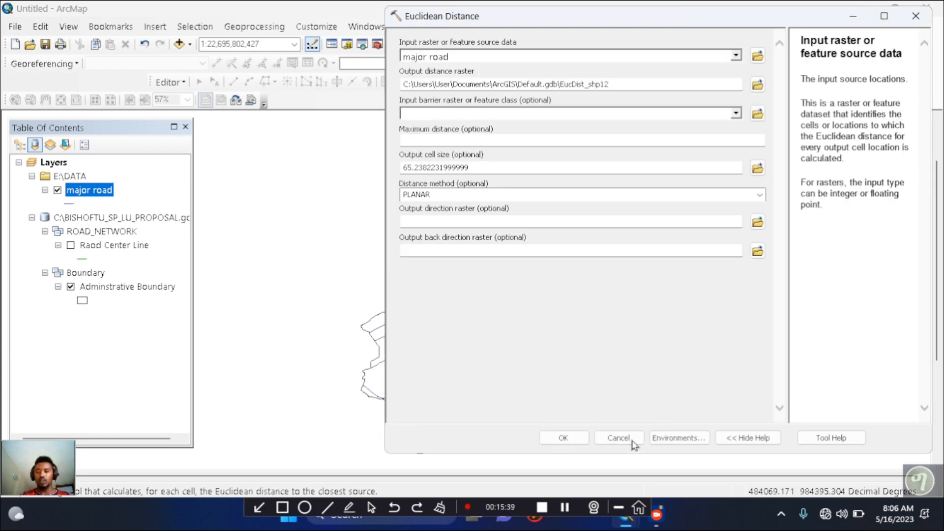
Run Euclidean Distance on major road, close the toolbox and bring the distance raster's full legend into view
left_click(563, 438)
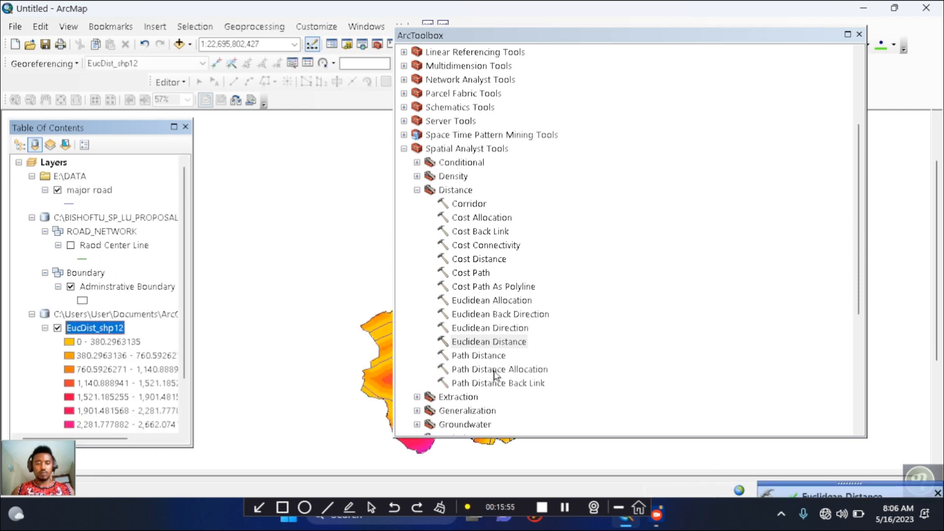
left_click(859, 35)
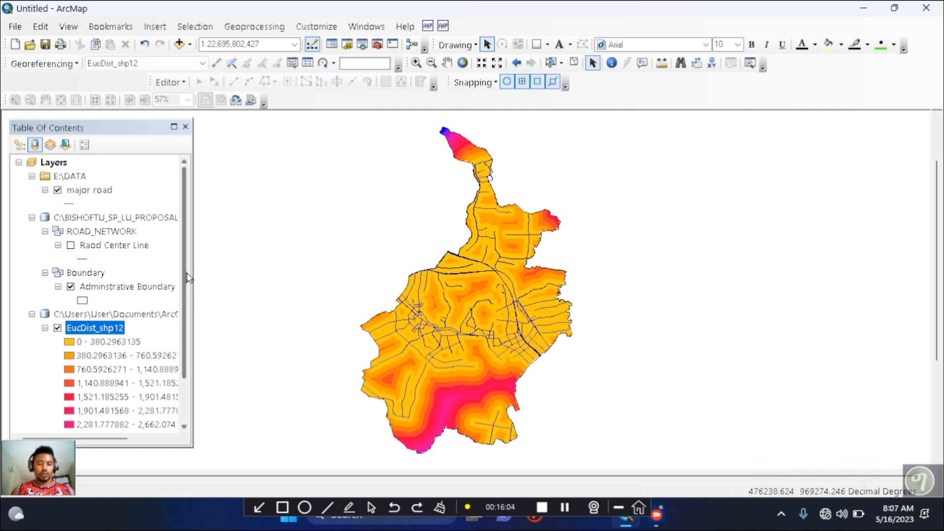
left_click_drag(184, 278, 181, 339)
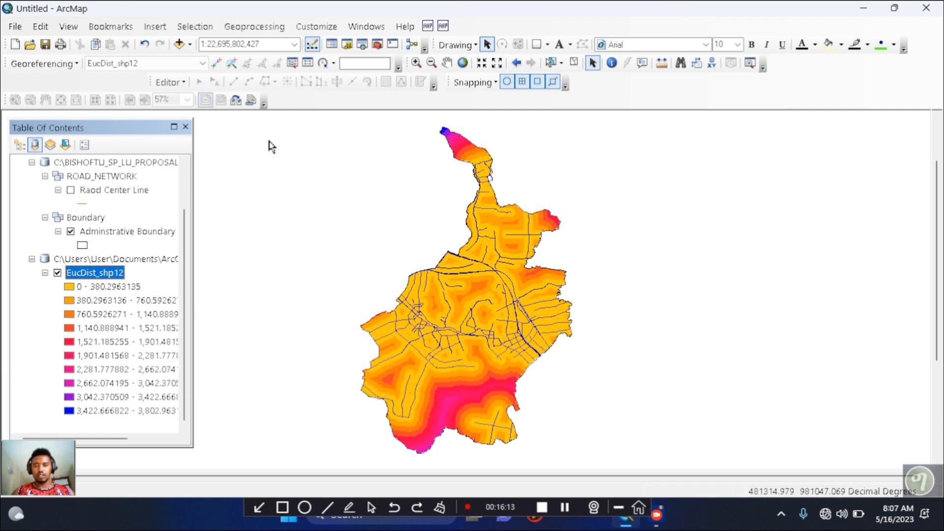
Open the Reclassify tool from the Spatial Analyst reclass tools and set EucDist_shp12 as the input raster
left_click(378, 45)
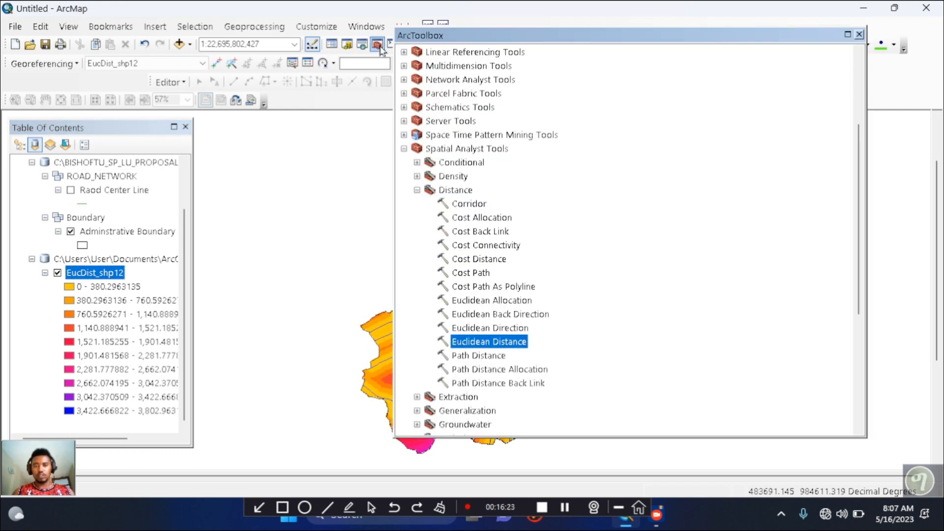
left_click(417, 190)
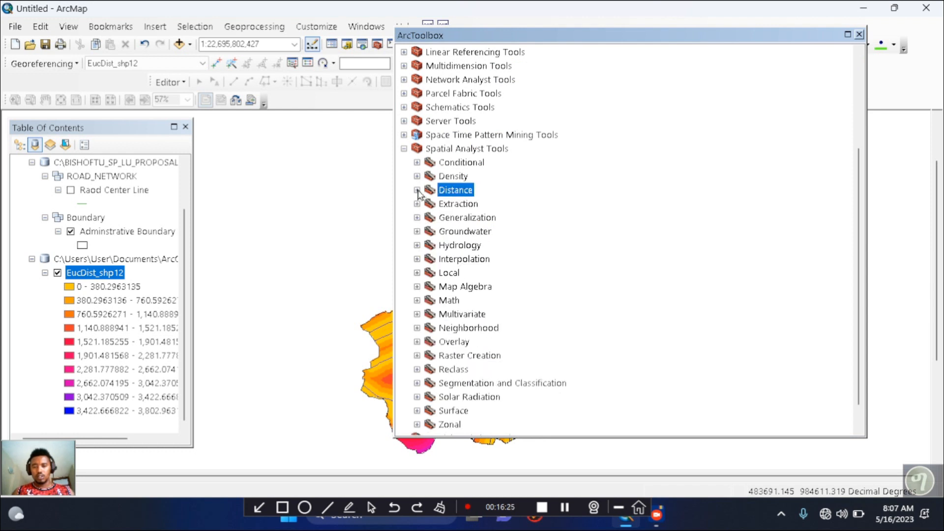
left_click(417, 370)
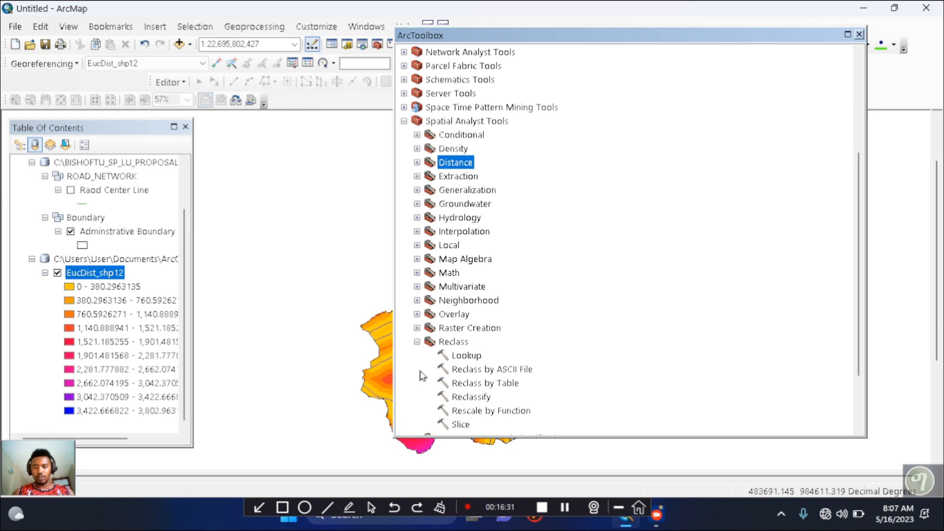
double_click(460, 398)
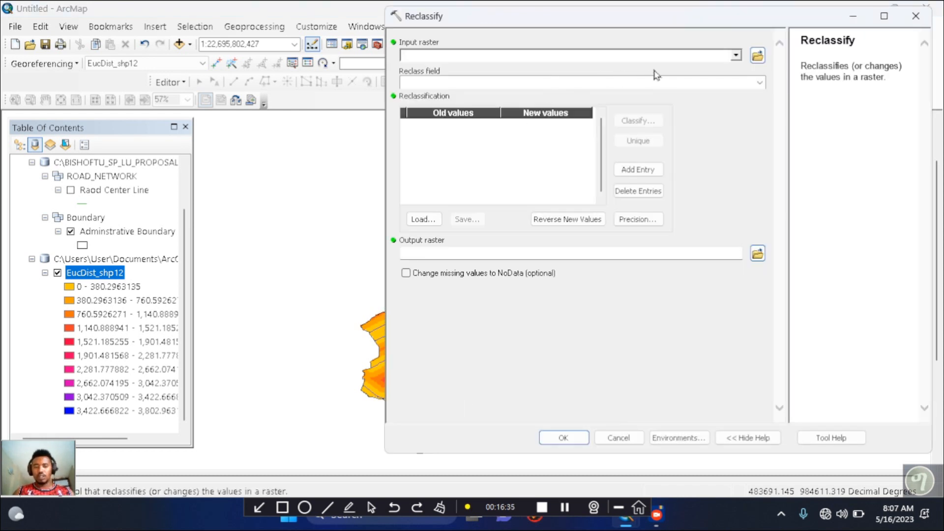
left_click(736, 56)
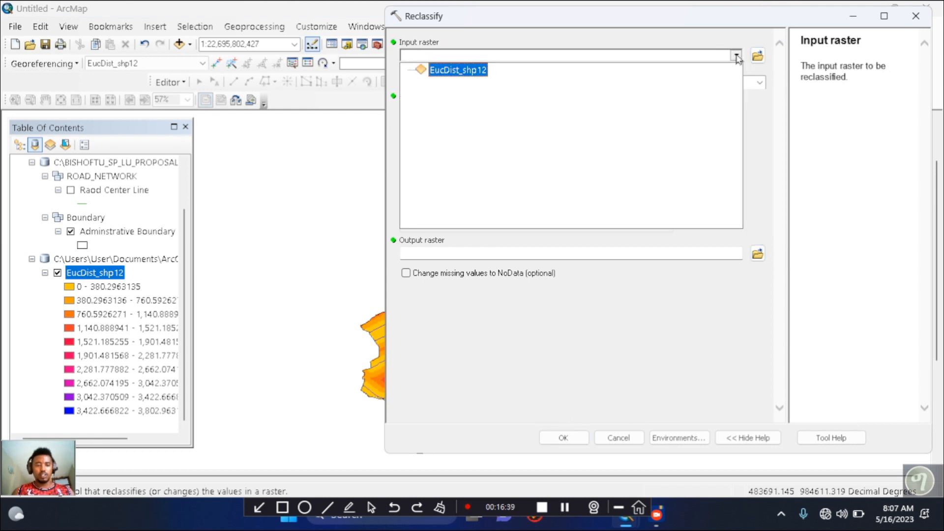
left_click(466, 75)
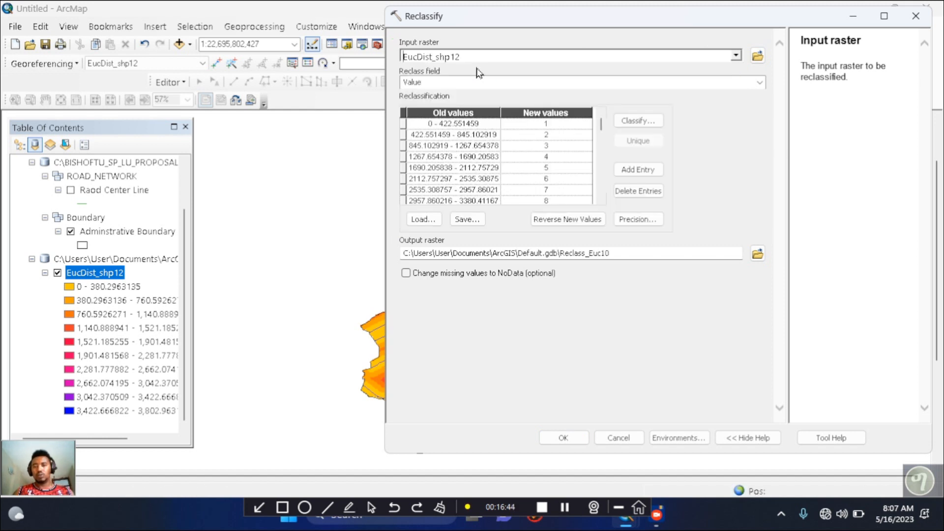
Open the classification settings for the distance raster and set the number of classes to 5
left_click(184, 238)
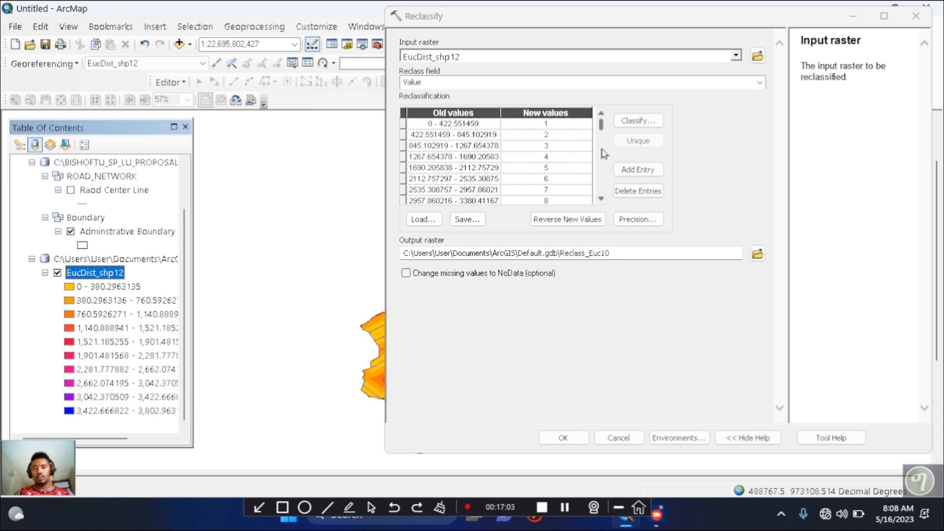
left_click(639, 124)
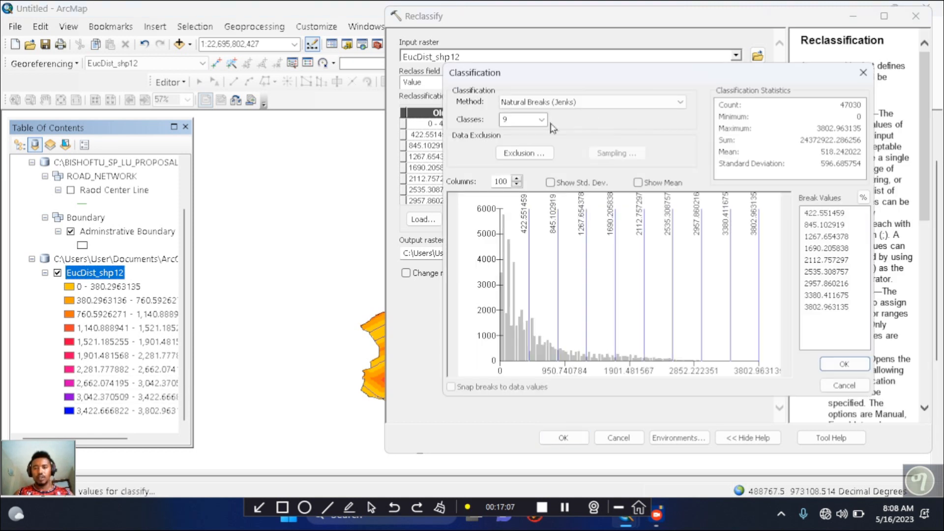
left_click(542, 120)
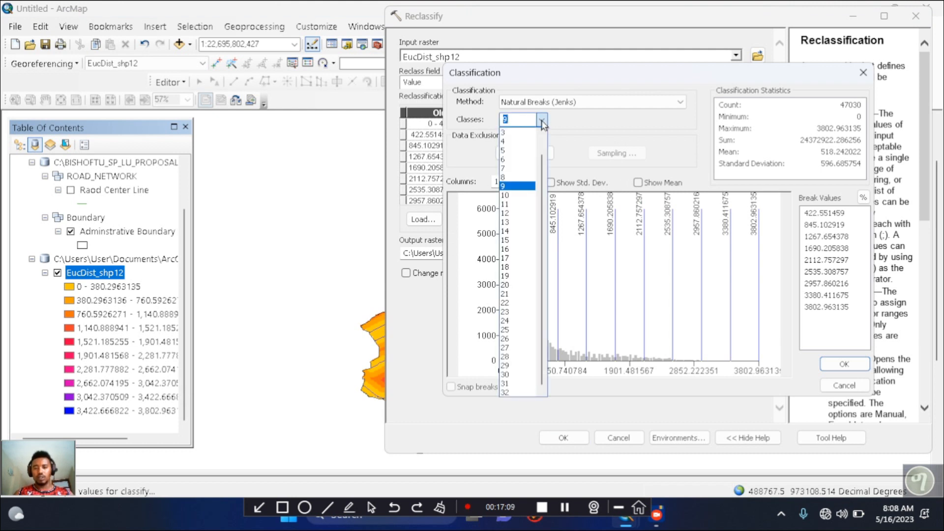
left_click(517, 150)
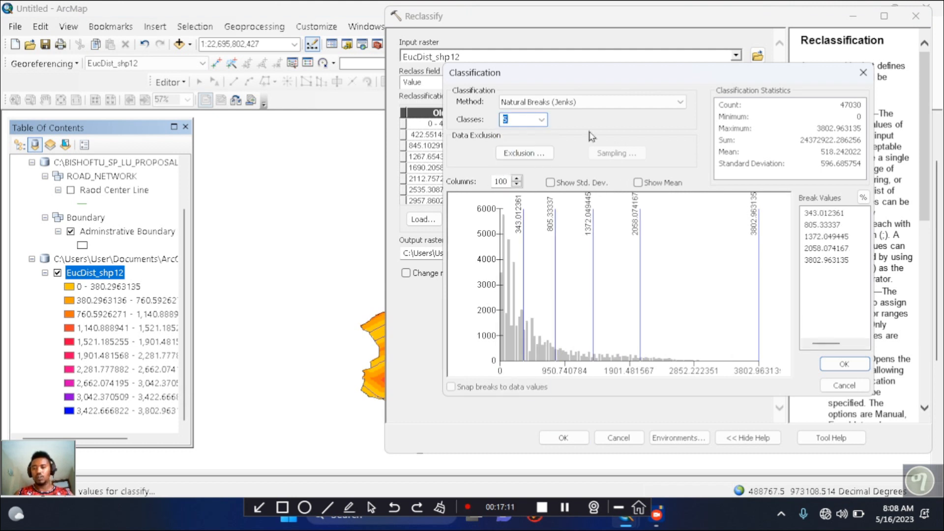
Set the first three break values of the distance classification to 250, 500 and 750
left_click(819, 215)
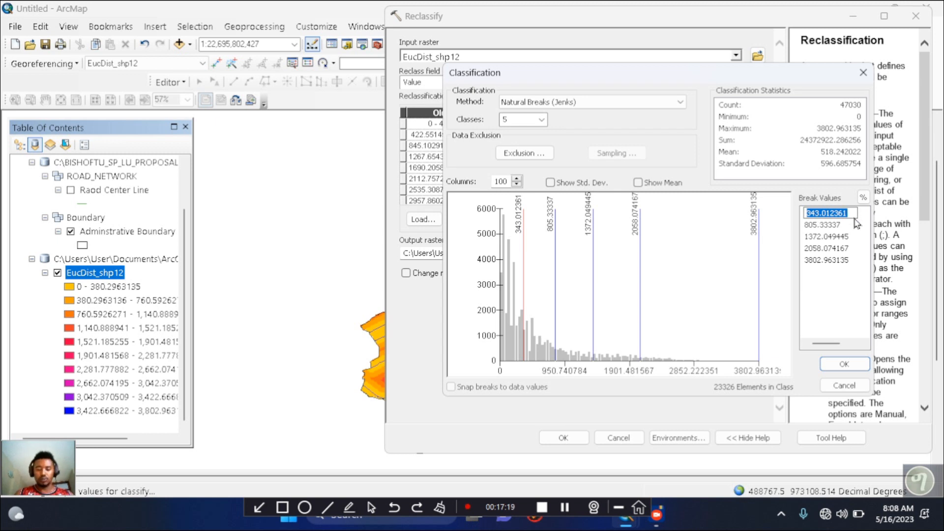
type("25")
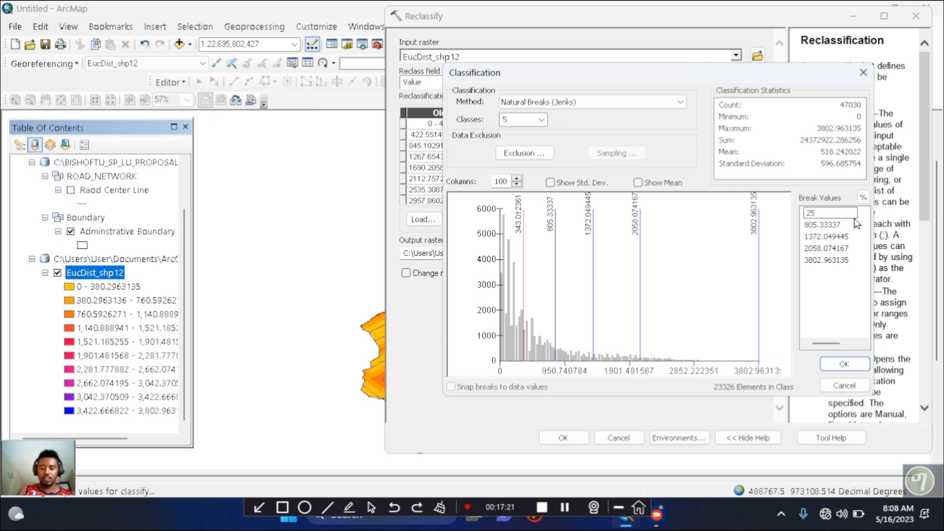
type("0")
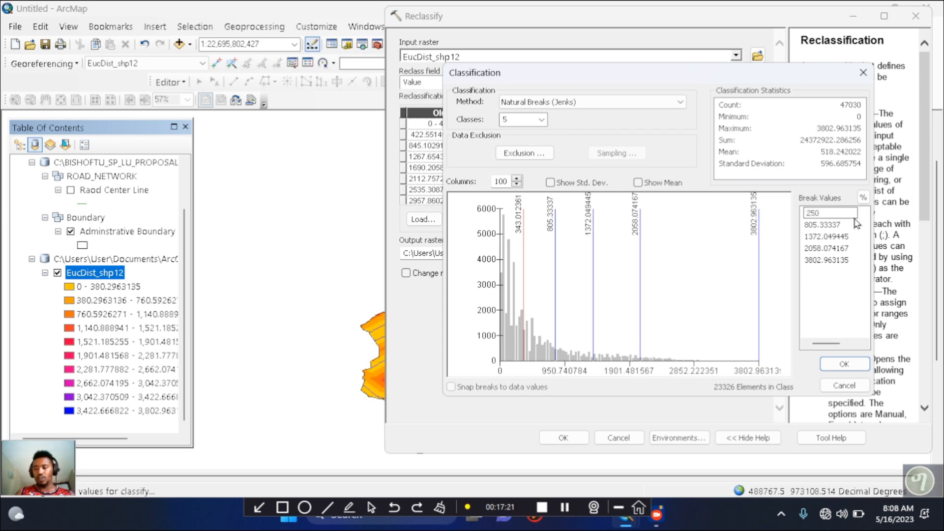
left_click(820, 225)
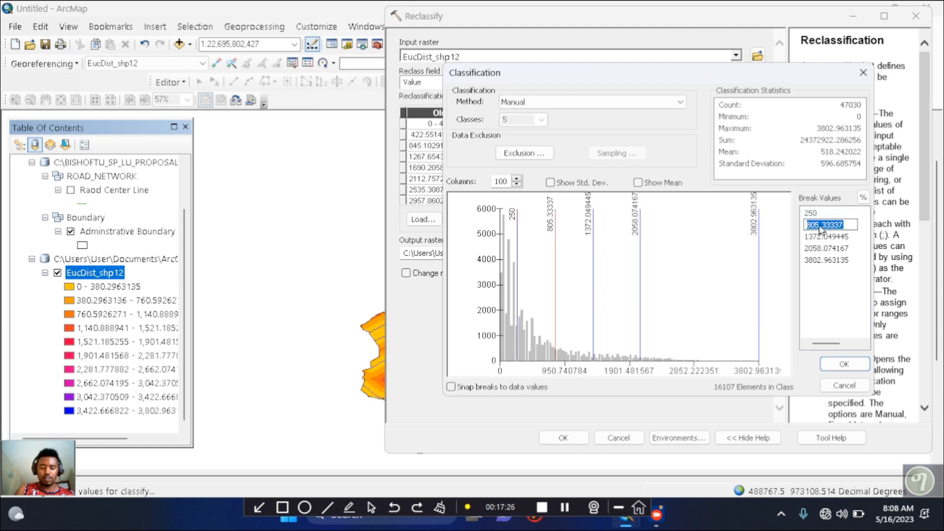
type("500")
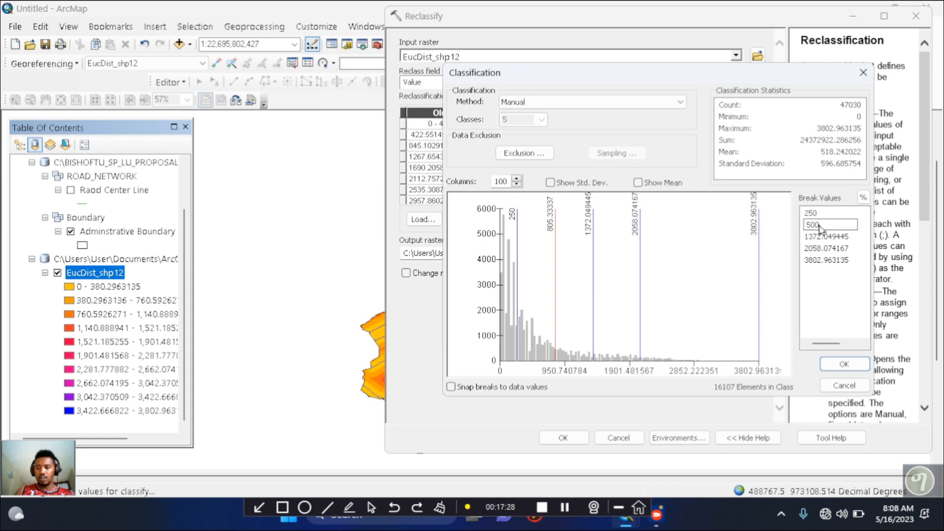
left_click(825, 238)
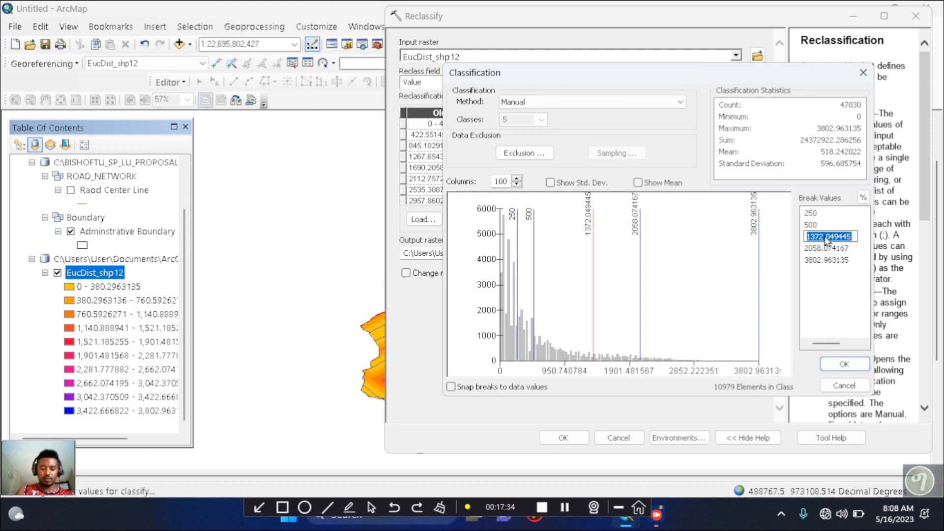
type("750")
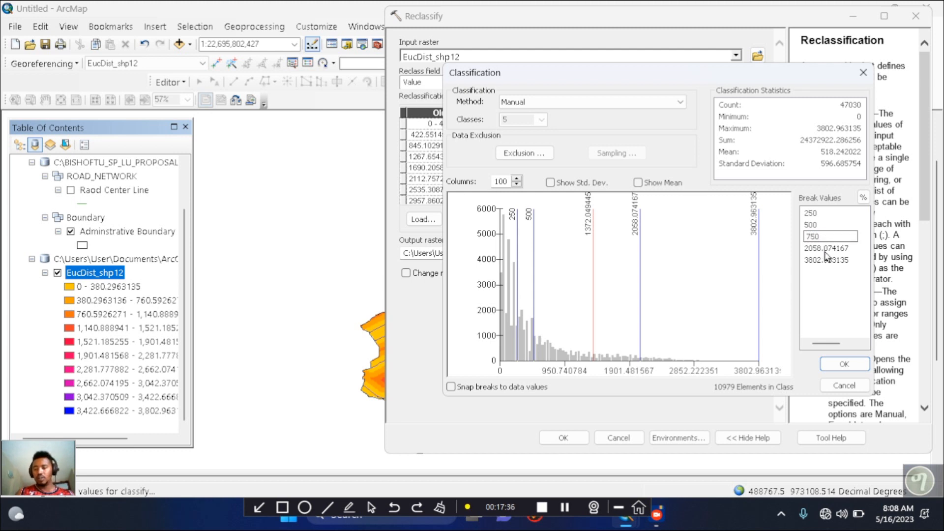
Set the fourth and fifth break values to 1000 and 4000 and accept the classification
left_click(827, 249)
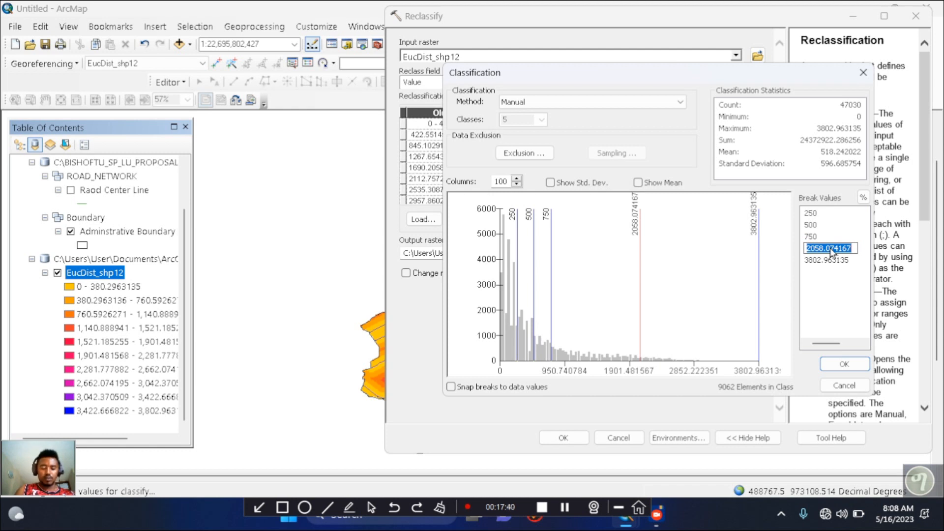
type("10")
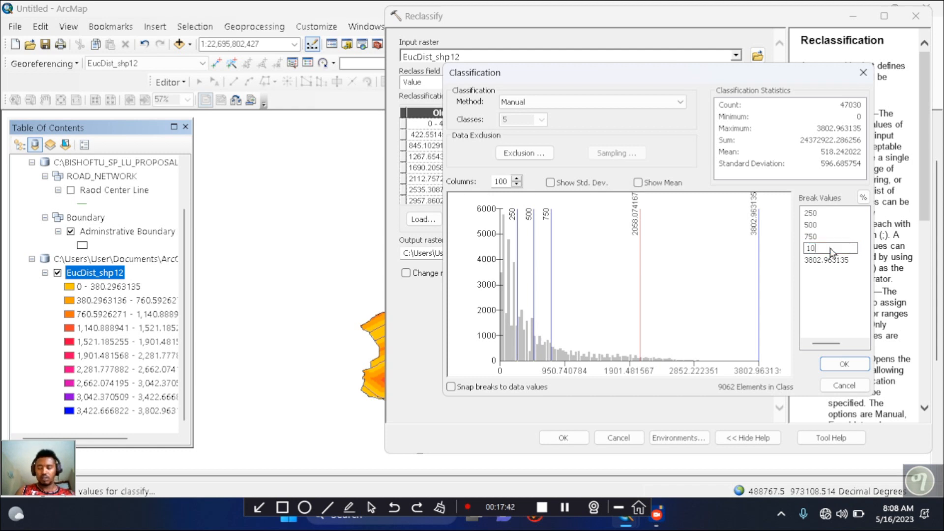
type("00")
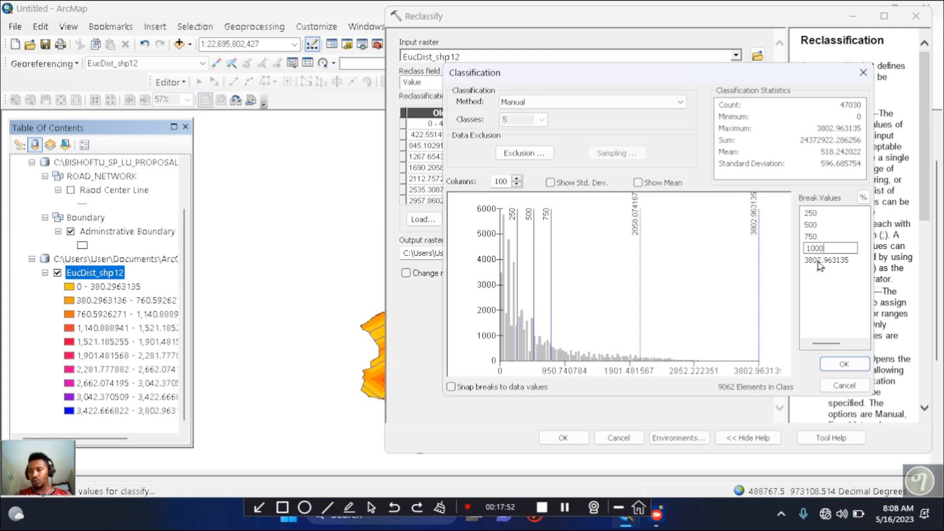
key("Return")
left_click(819, 261)
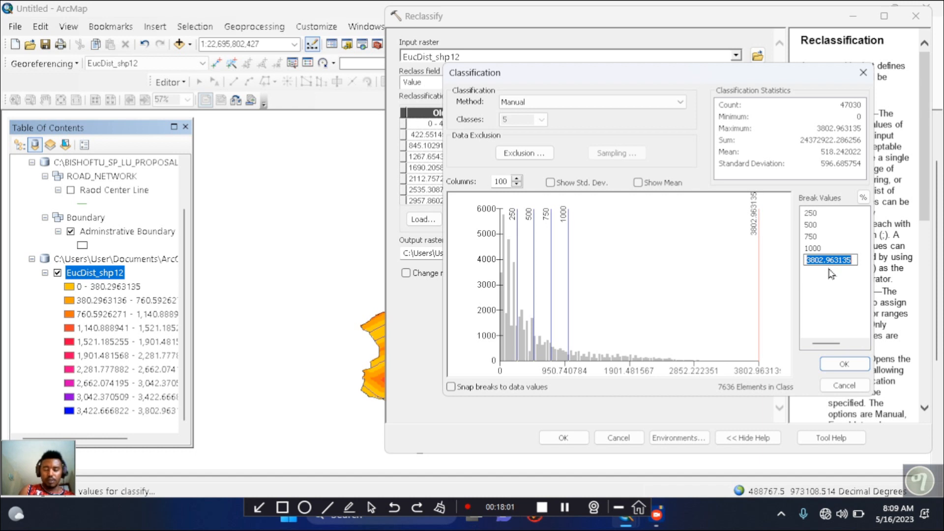
type("400")
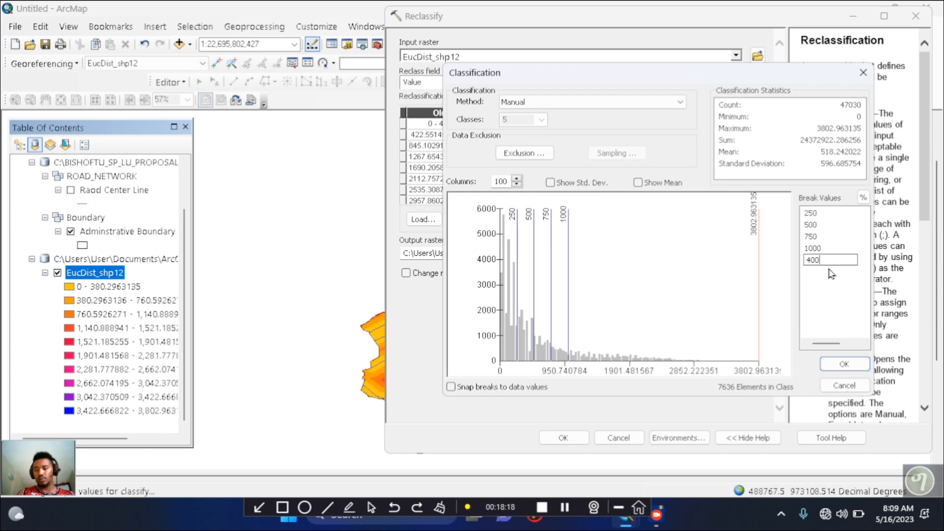
type("0")
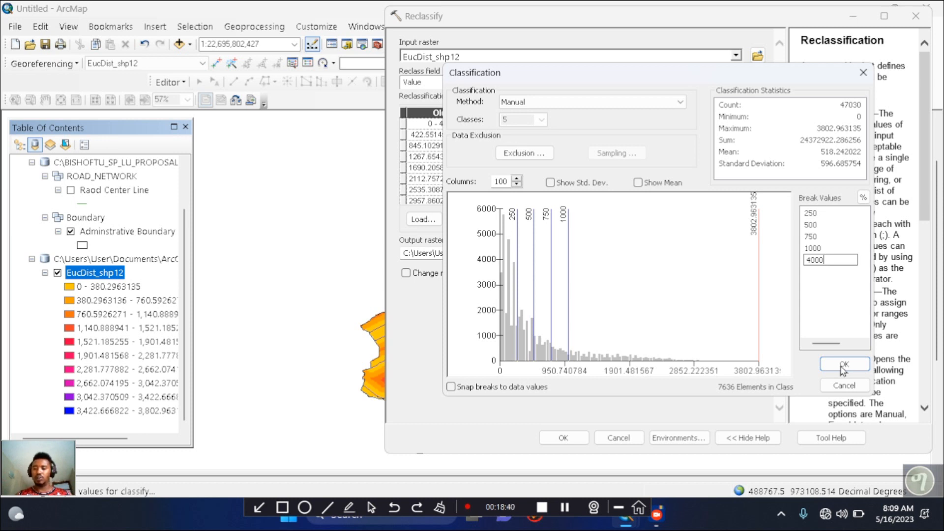
key("Return")
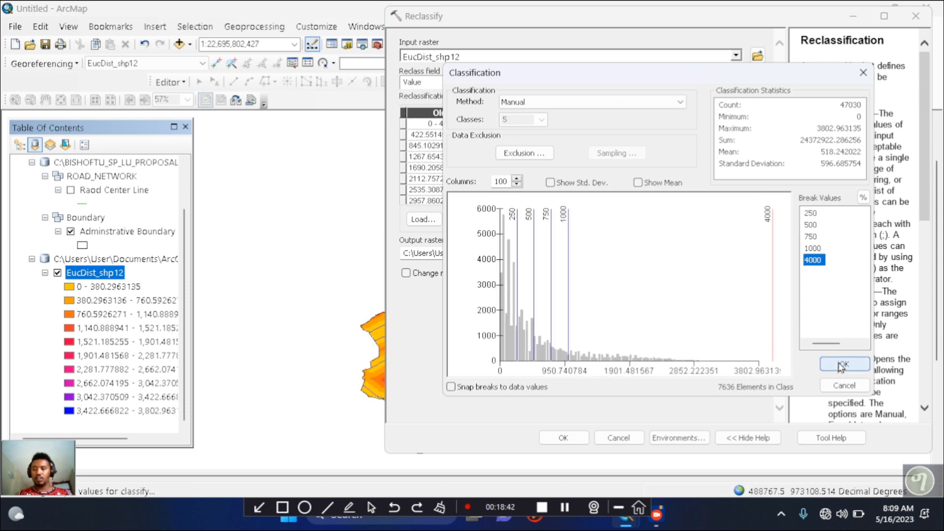
left_click(842, 364)
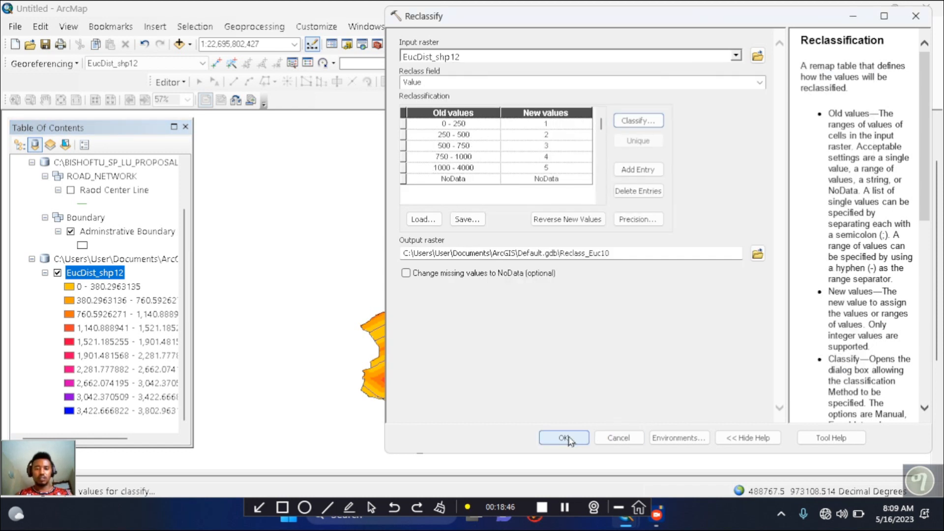
In Reclassify's environment settings, set the output coordinate system and processing extent to match the Adminstrative Boundary layer
left_click(669, 437)
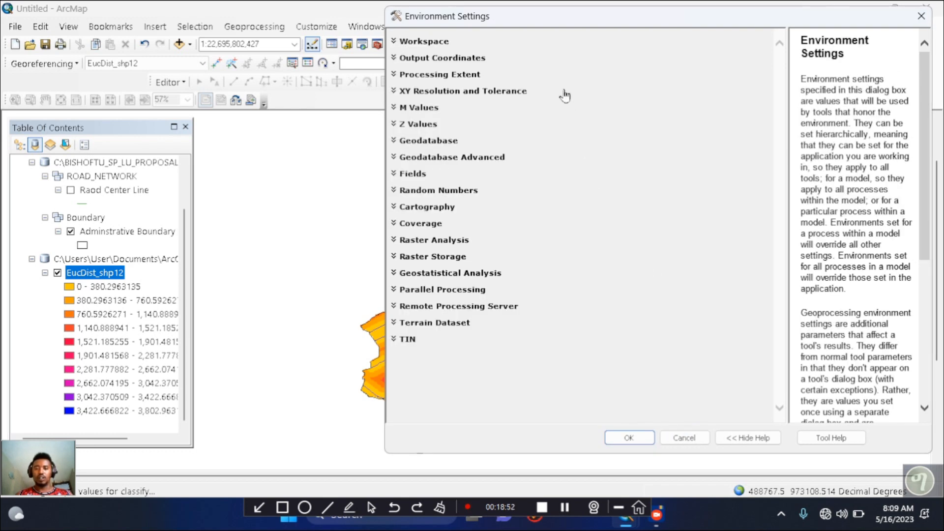
left_click(401, 59)
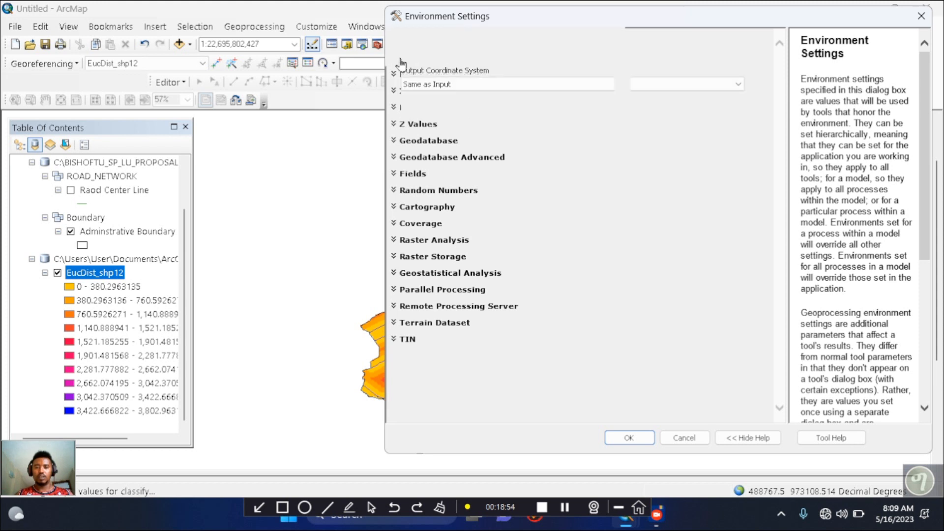
left_click(468, 84)
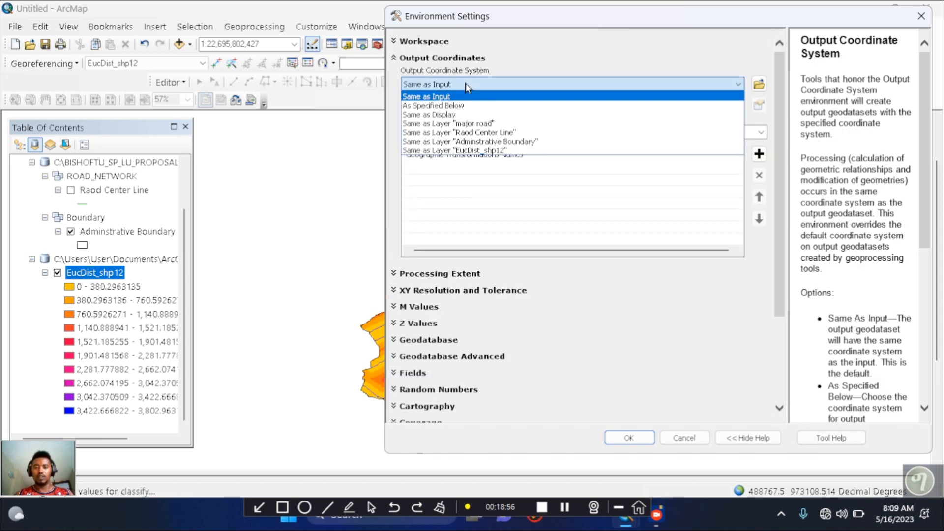
left_click(485, 143)
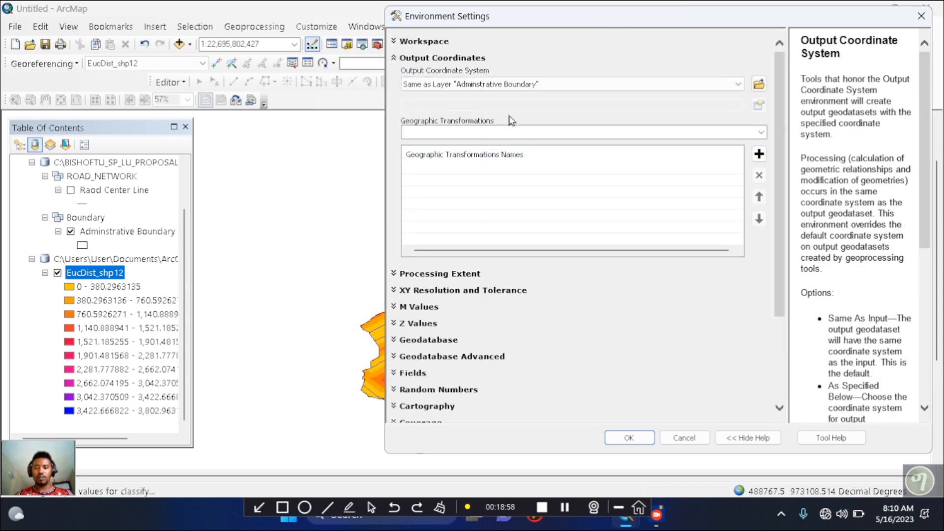
left_click(396, 274)
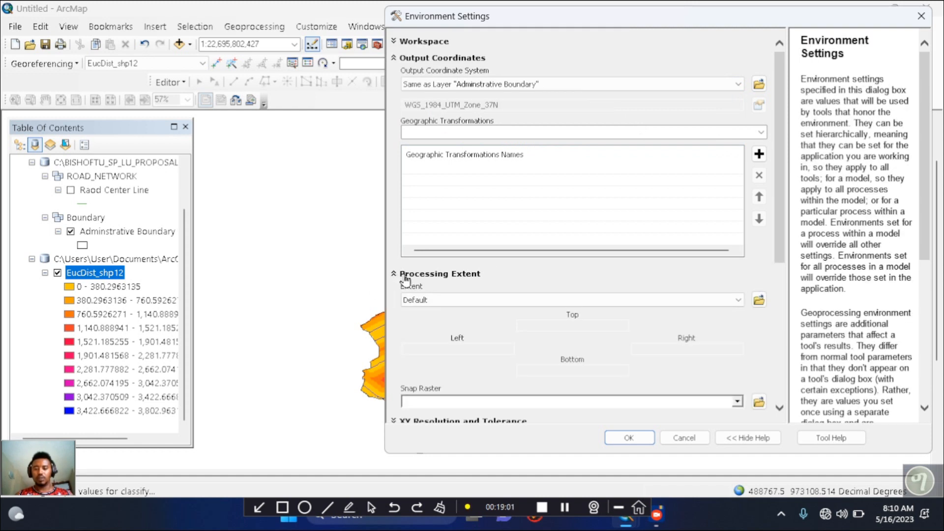
left_click(643, 306)
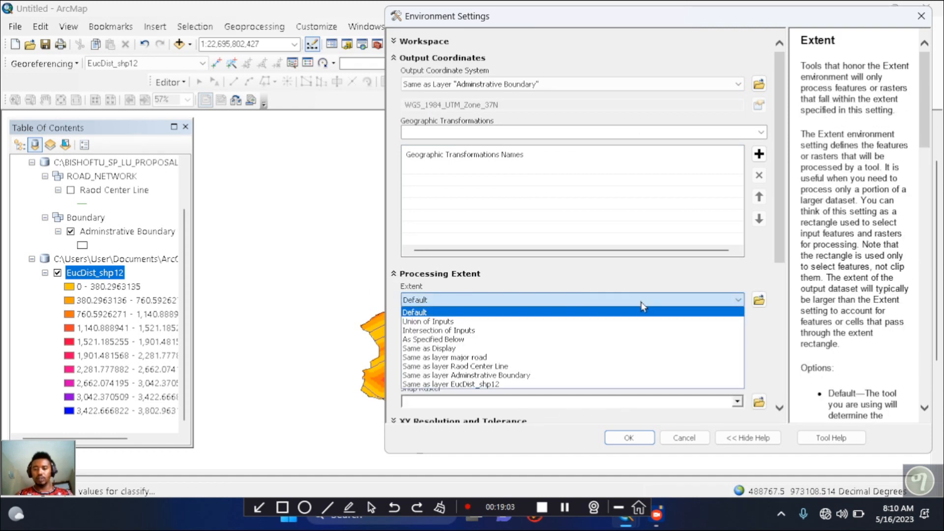
left_click(498, 375)
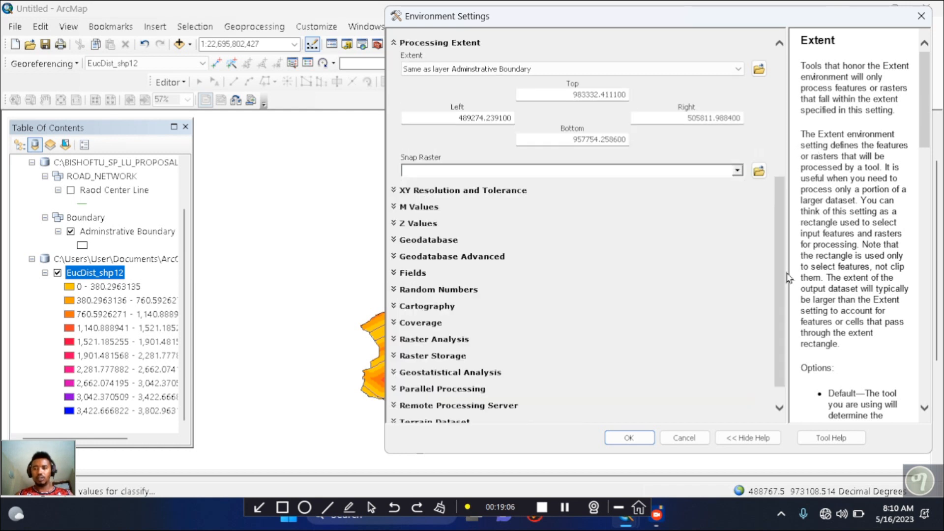
Set the raster analysis mask to Adminstrative Boundary, accept the environment settings and run Reclassify
scroll(787, 265, "down", 5)
scroll(784, 204, "down", 1)
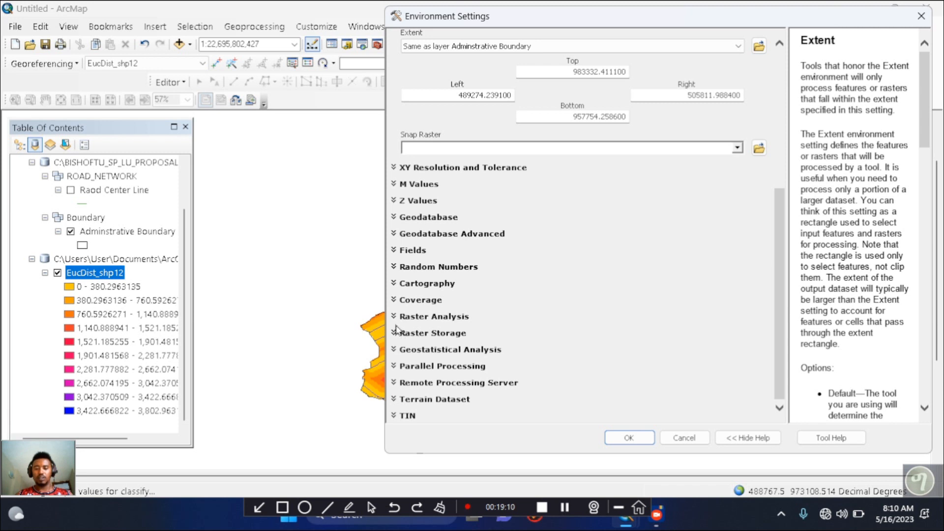
left_click(409, 318)
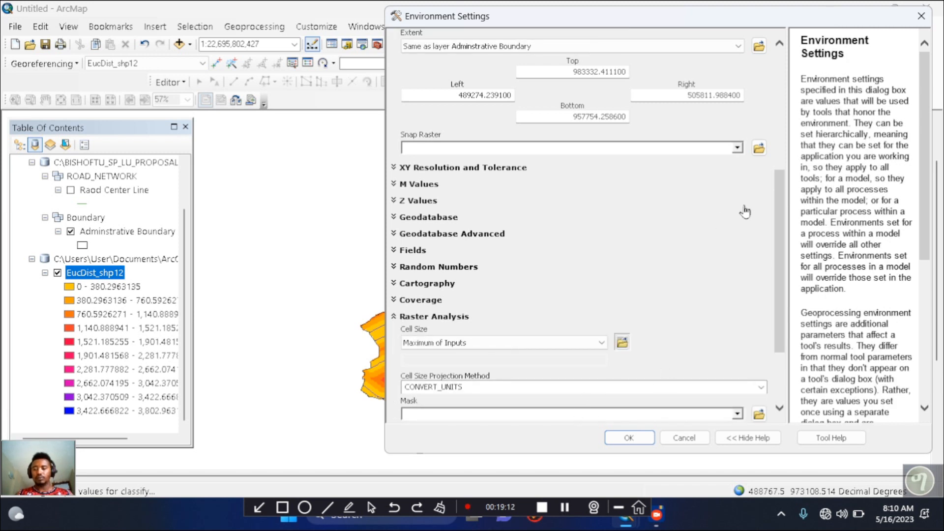
left_click_drag(784, 208, 784, 260)
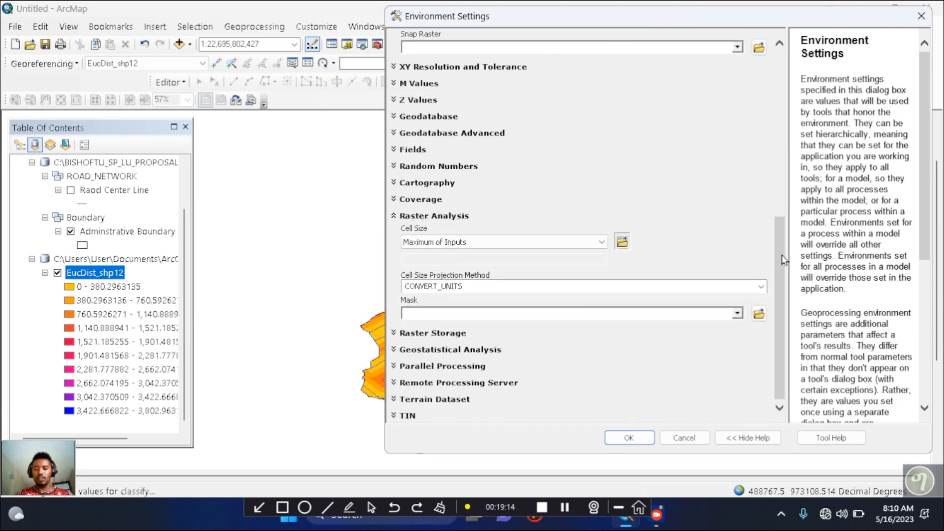
left_click(736, 313)
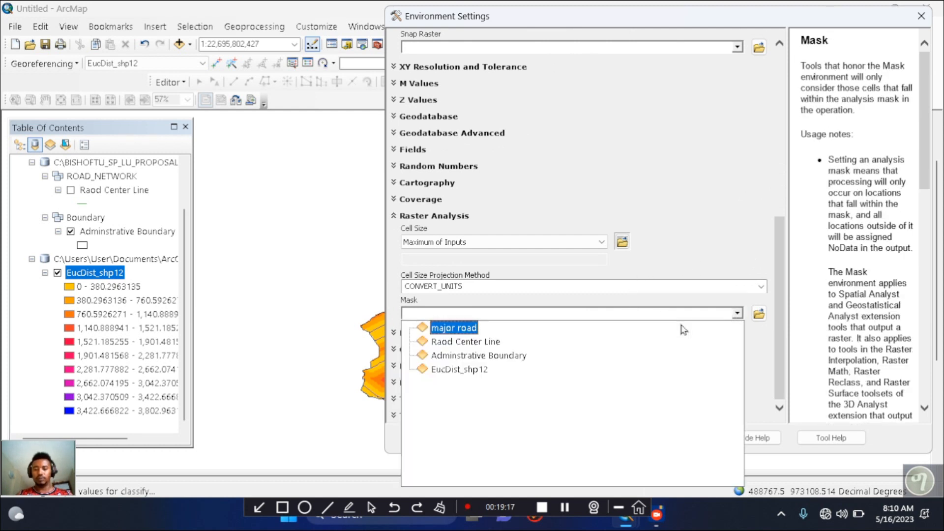
left_click(498, 356)
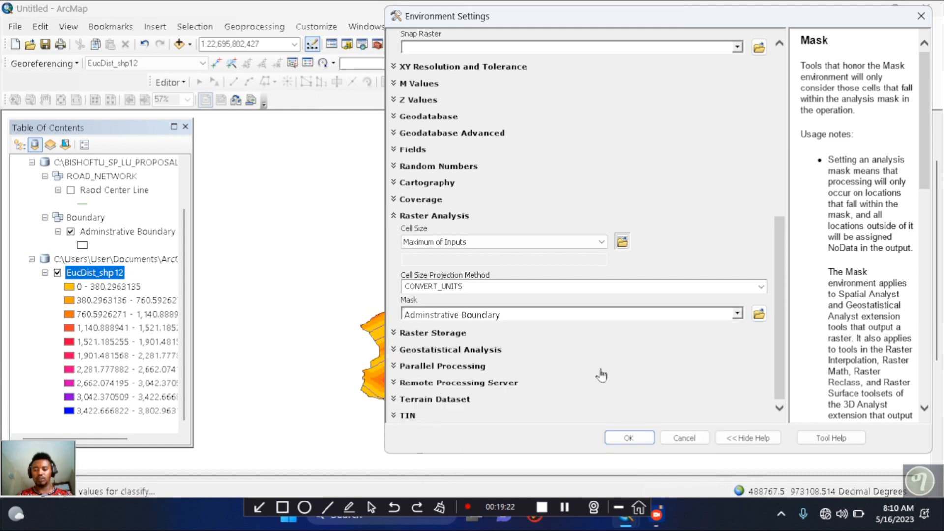
left_click(639, 440)
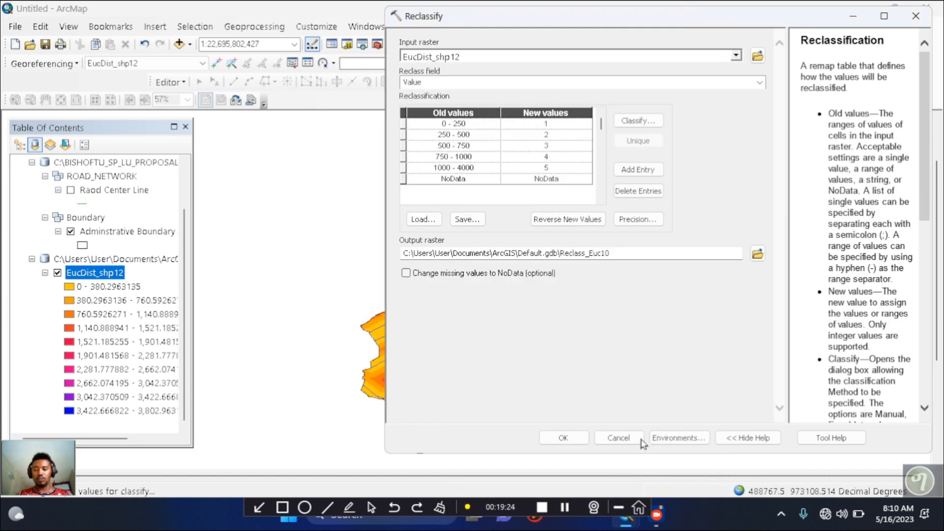
left_click(563, 439)
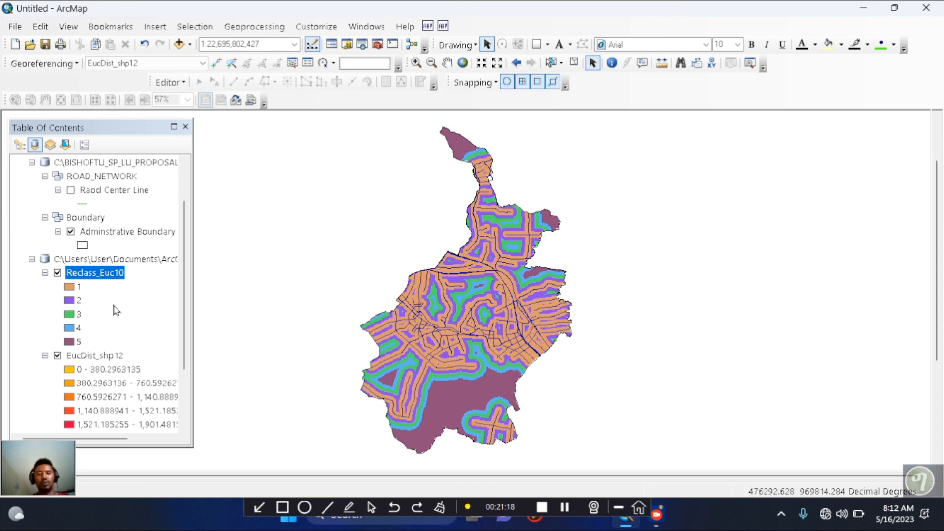
In the Reclass_Euc10 layer's symbology, label the class with value 1 as "1.very high suitable"
left_click(97, 272)
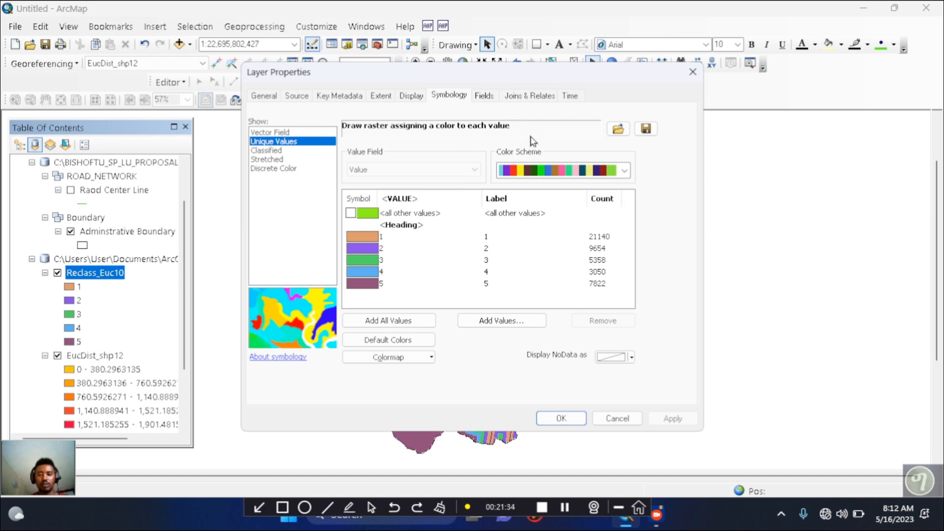
left_click(515, 239)
left_click(515, 238)
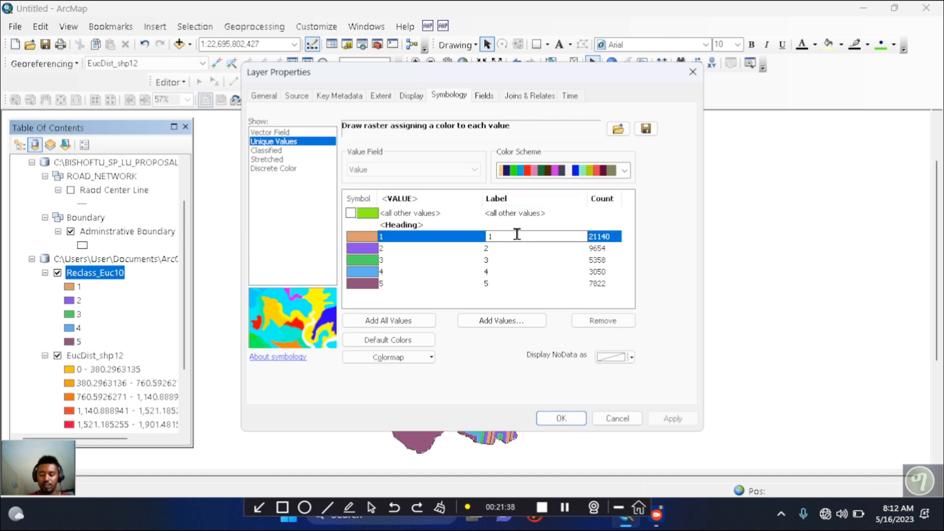
type(".")
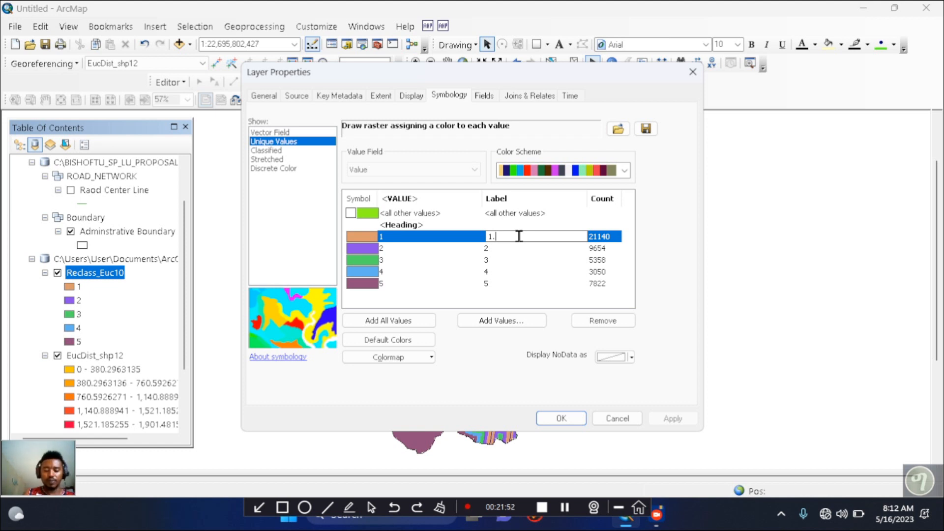
type("ve")
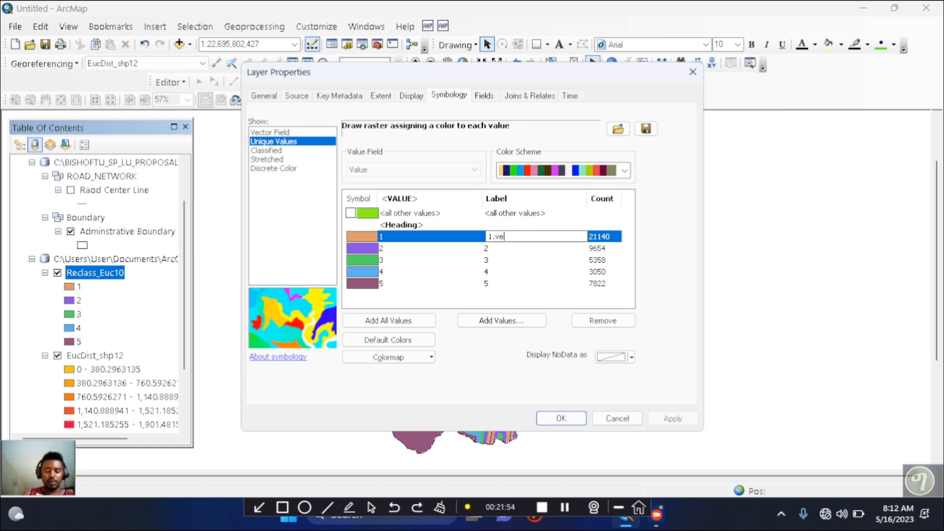
type("ry ")
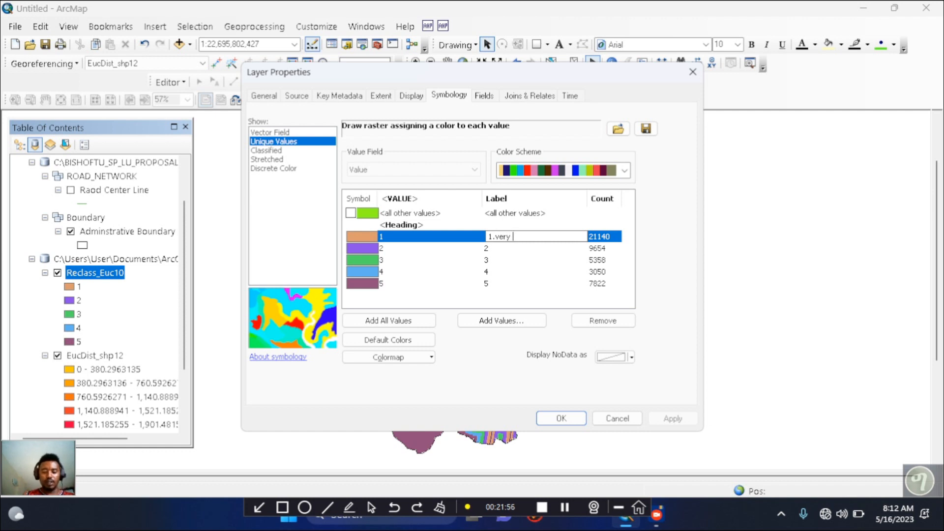
type("high")
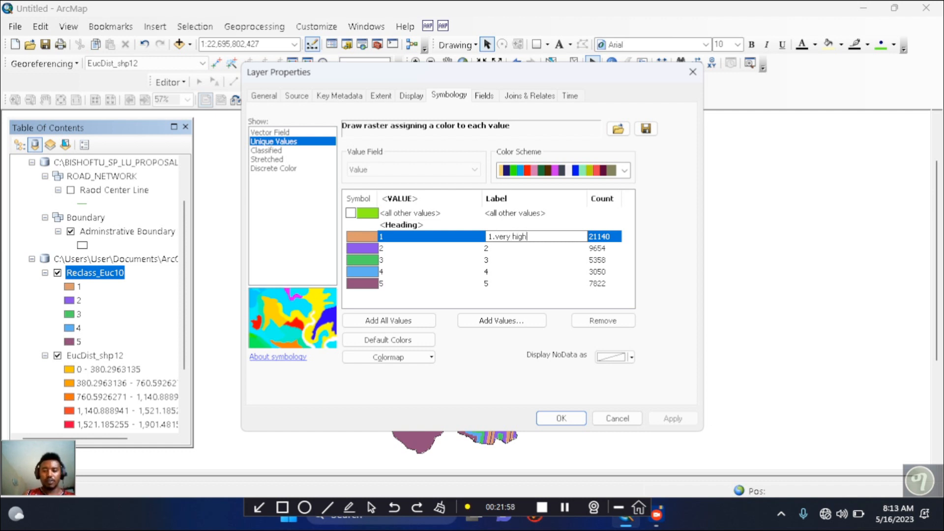
type(" sui")
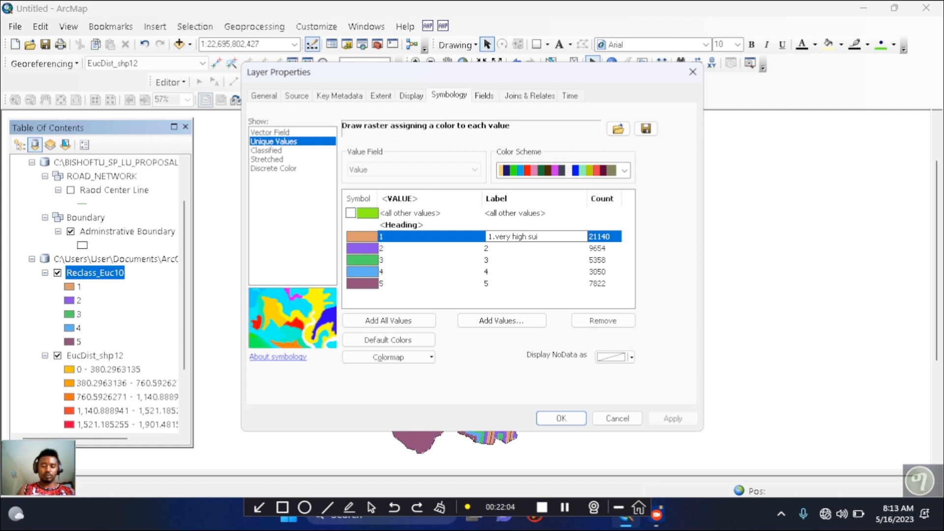
type("tab")
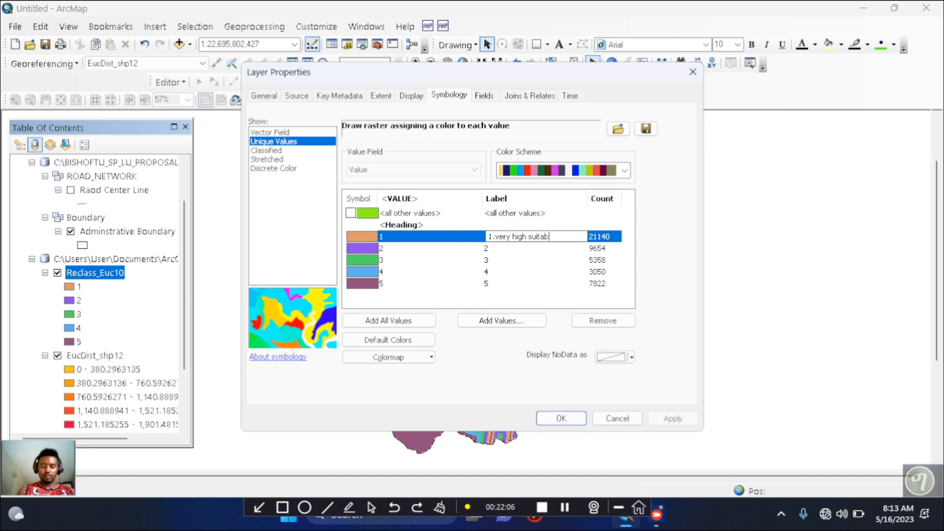
type("le")
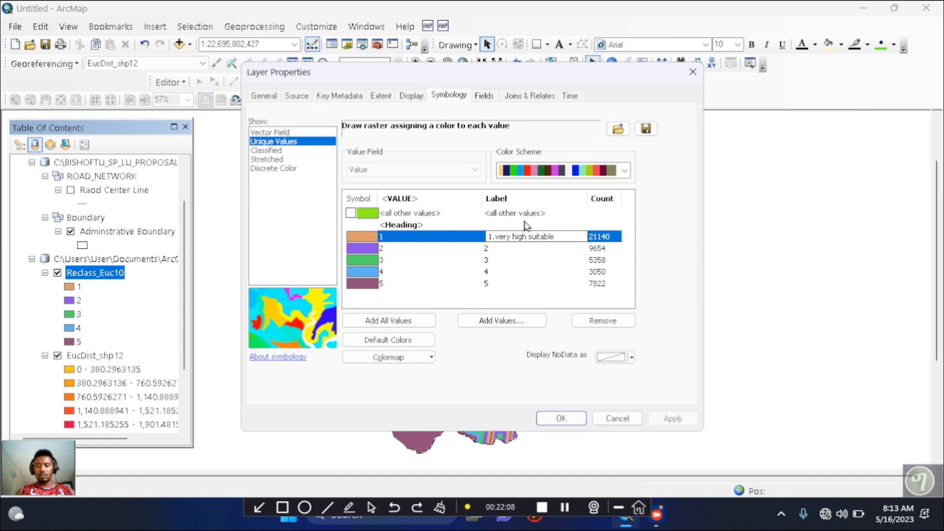
Reuse the first class's label text for the class with value 2, shortening it to "2. high suitable"
left_click_drag(558, 238, 496, 235)
key("ctrl+c")
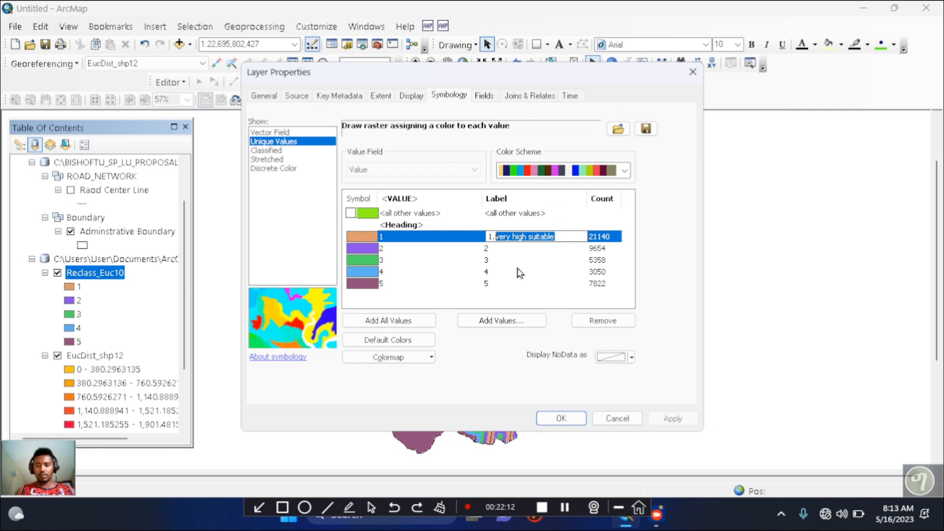
left_click(509, 250)
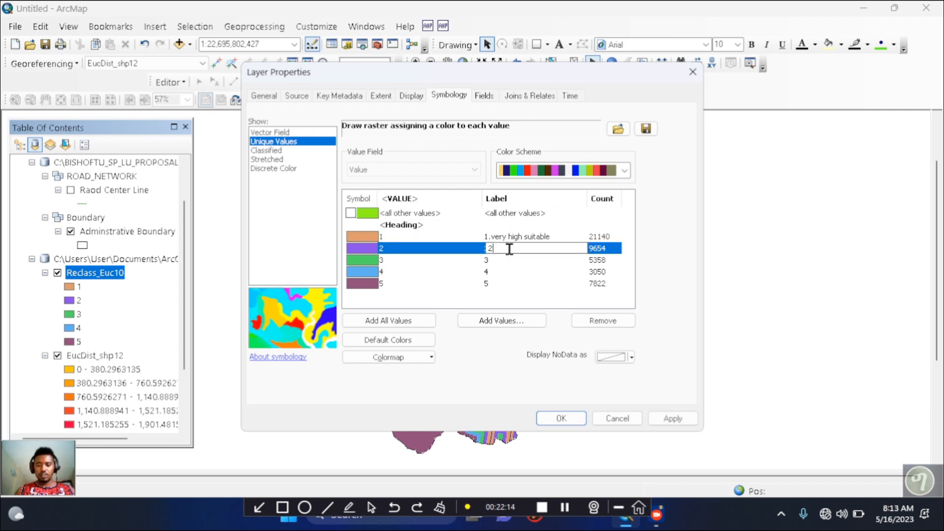
type(".")
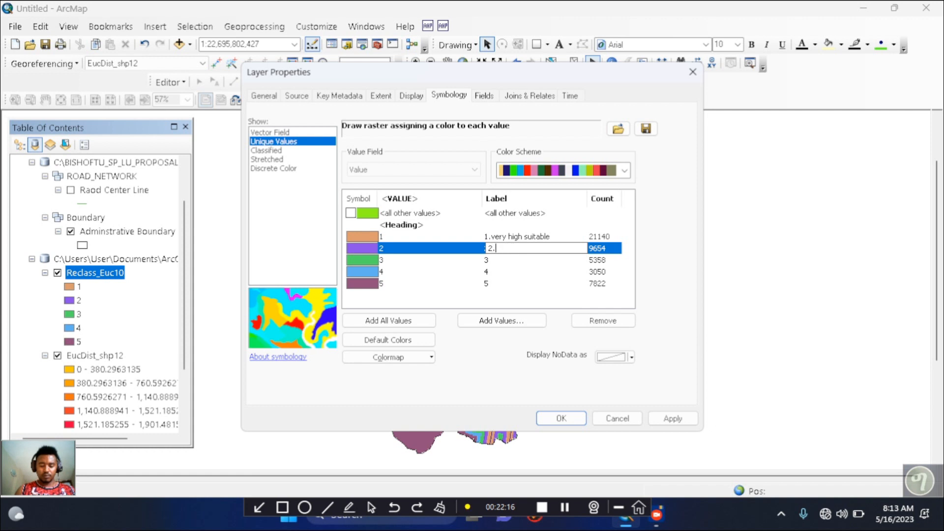
key("ctrl+v")
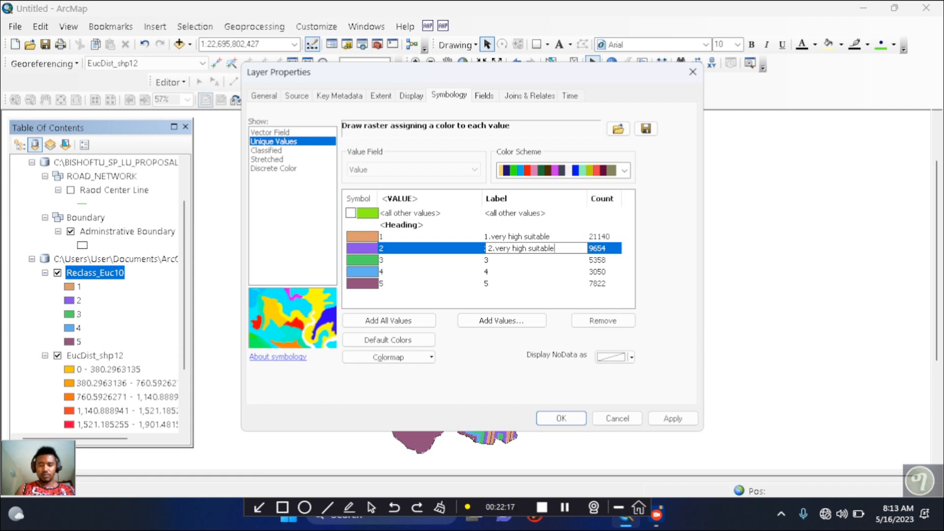
left_click(508, 248)
key("BackSpace")
key("BackSpace")
key("BackSpace")
key("BackSpace")
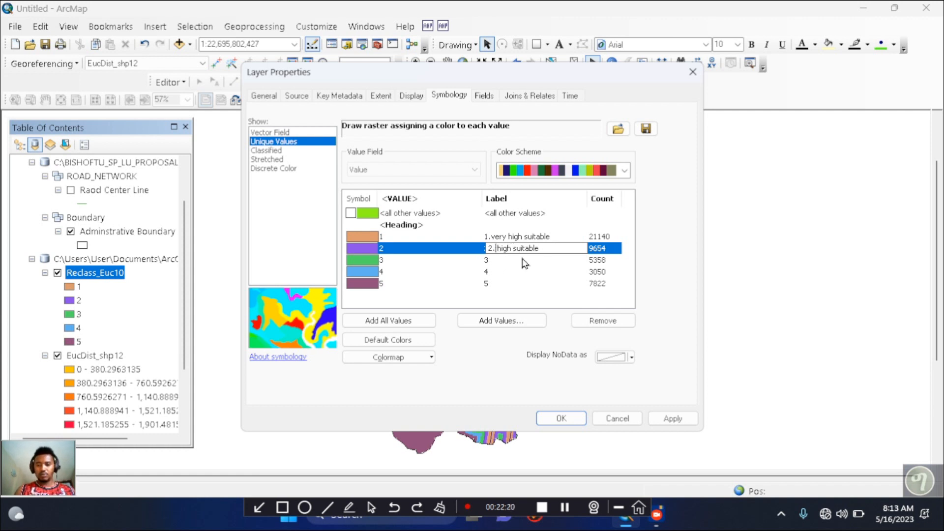
Label the class with value 3 as "3.moderate very high suitable", reusing the copied label text
left_click(503, 263)
left_click(504, 262)
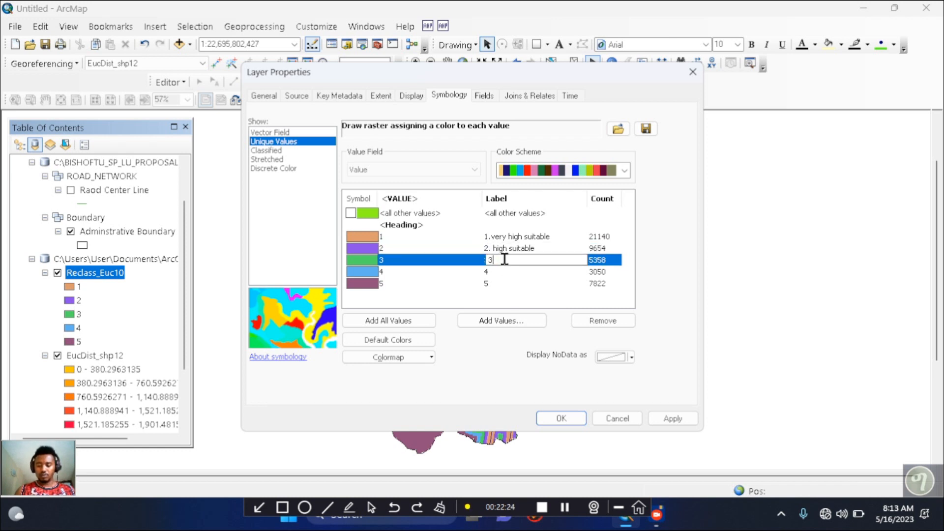
type(".")
key("ctrl+v")
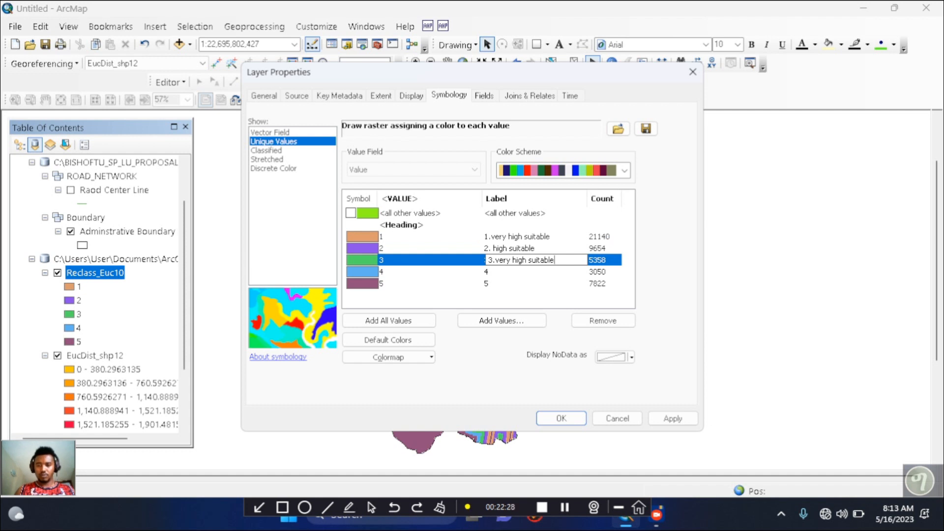
left_click(495, 261)
type("mo")
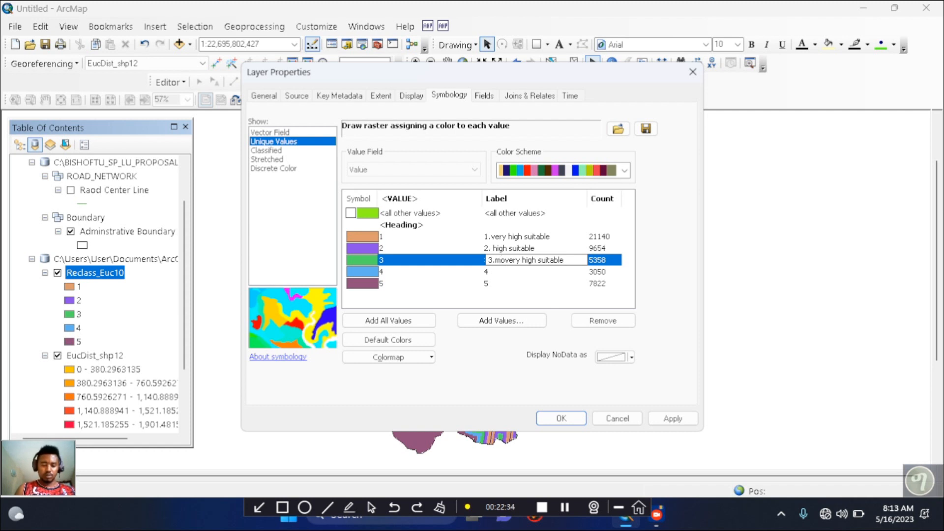
type("derate")
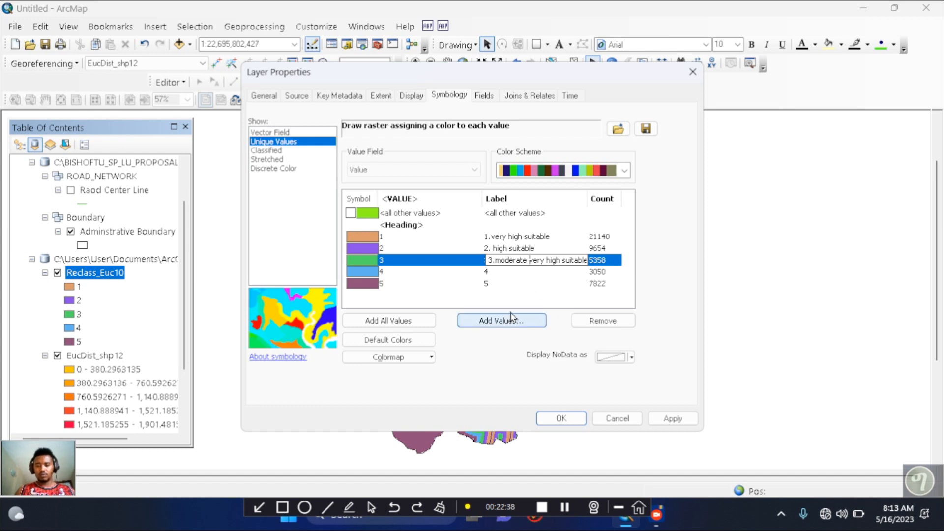
Label the class with value 4 as "4.low suitable"
left_click(509, 272)
left_click(507, 271)
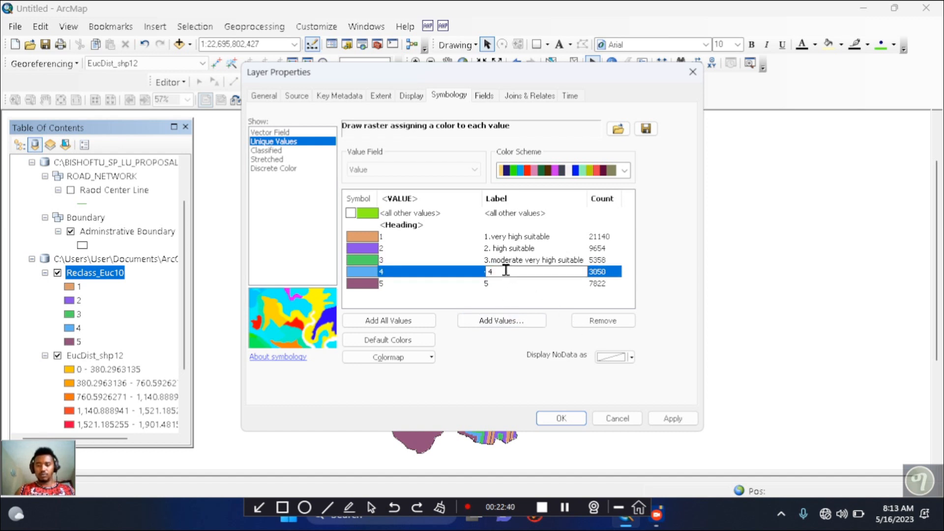
type(".")
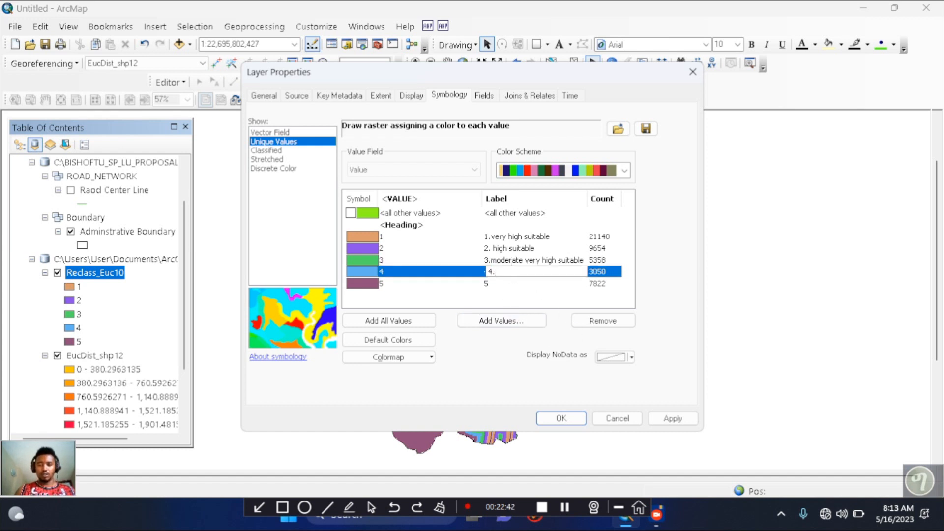
type("lo")
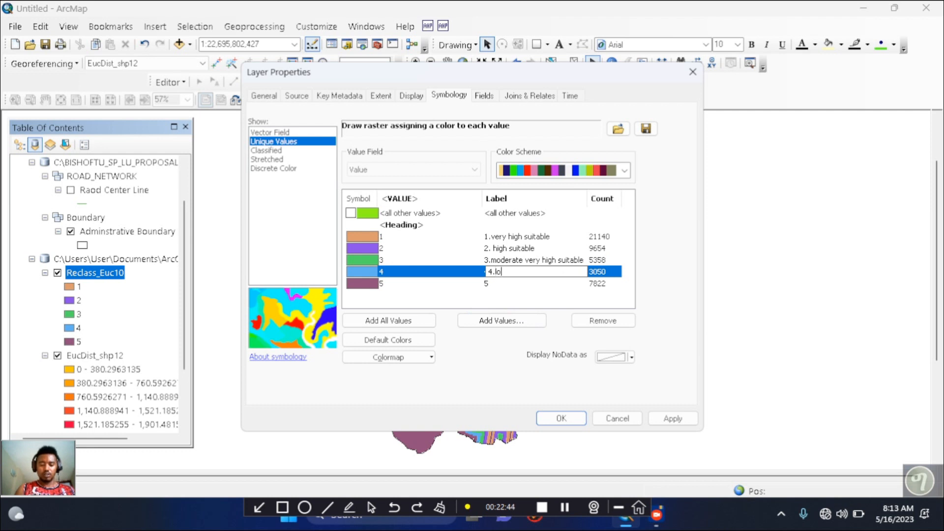
type("w s")
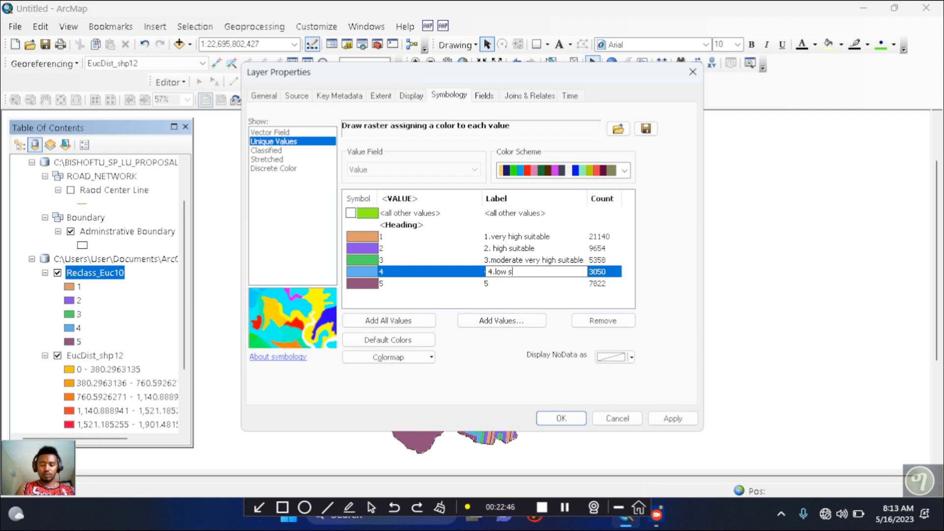
type("ui")
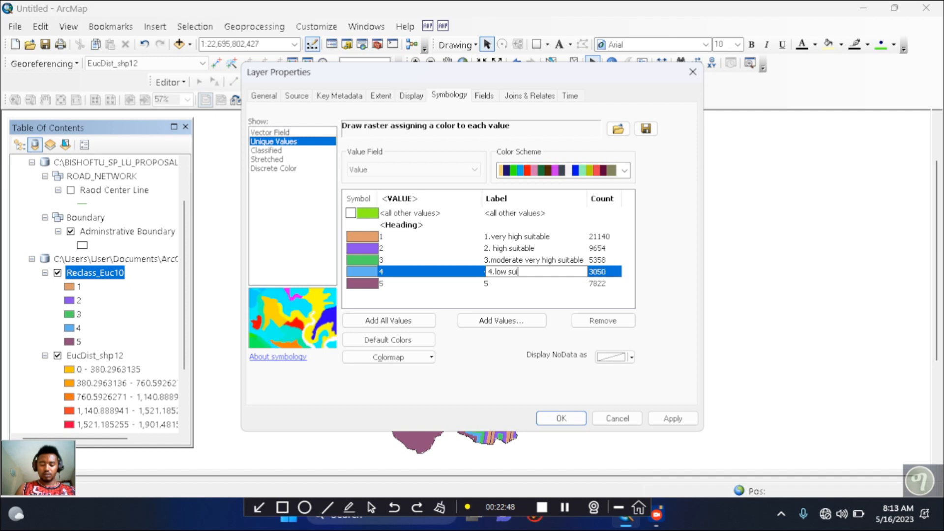
type("itable")
Label the class with value 5 as "5.unsuitable", then apply and accept the symbology changes
left_click(509, 283)
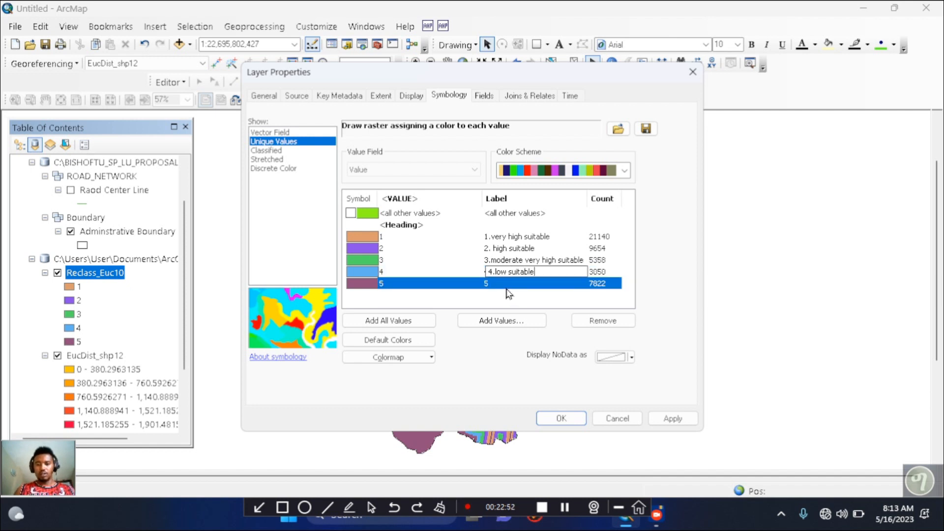
left_click(508, 283)
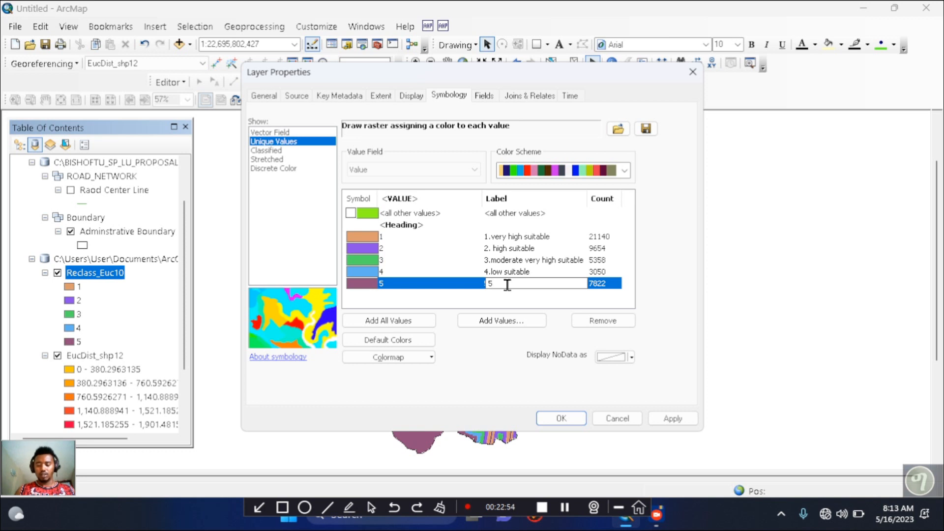
type(".")
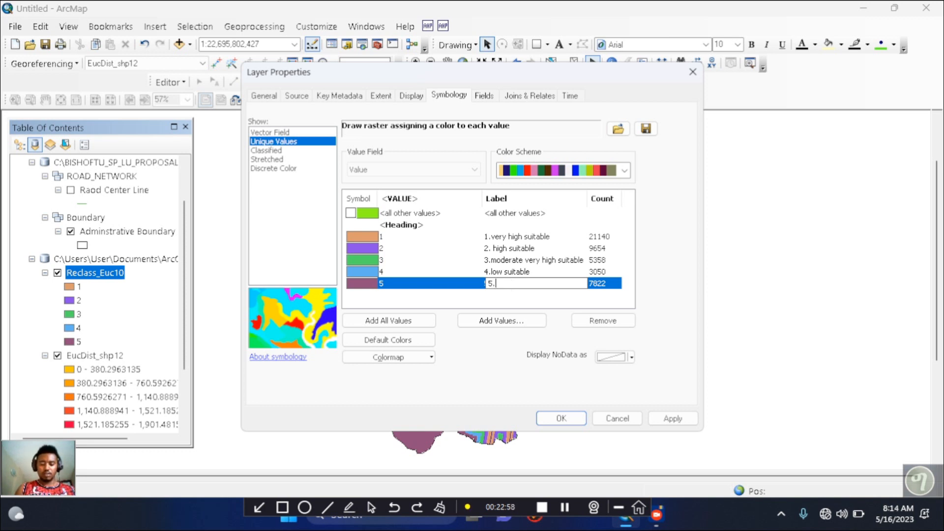
type("unsu")
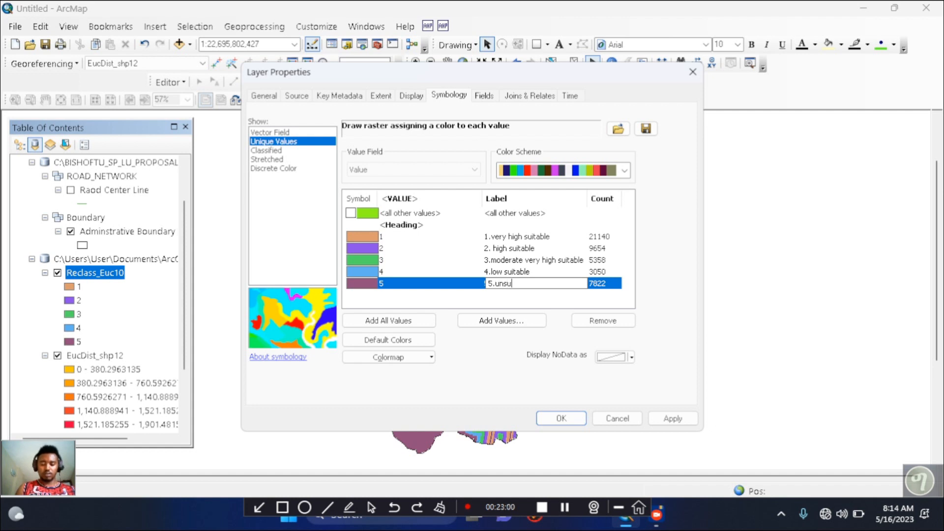
type("itab")
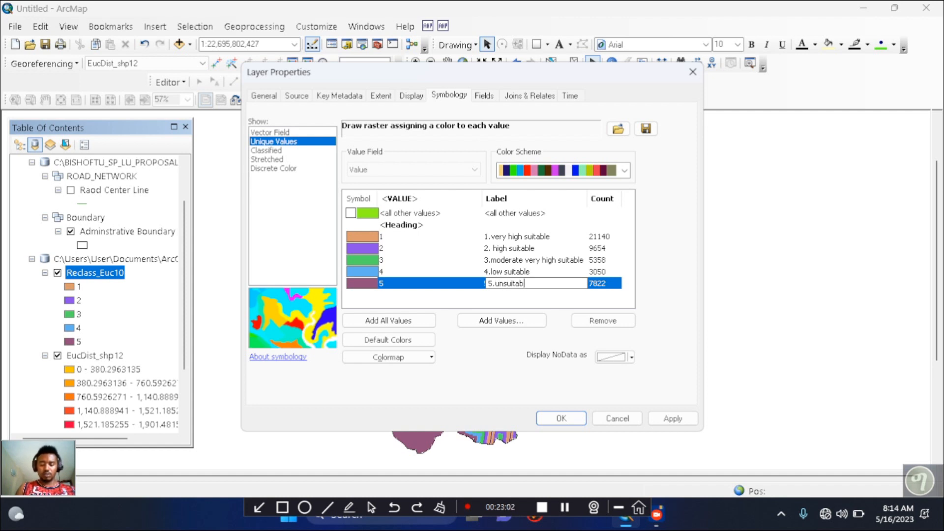
type("le")
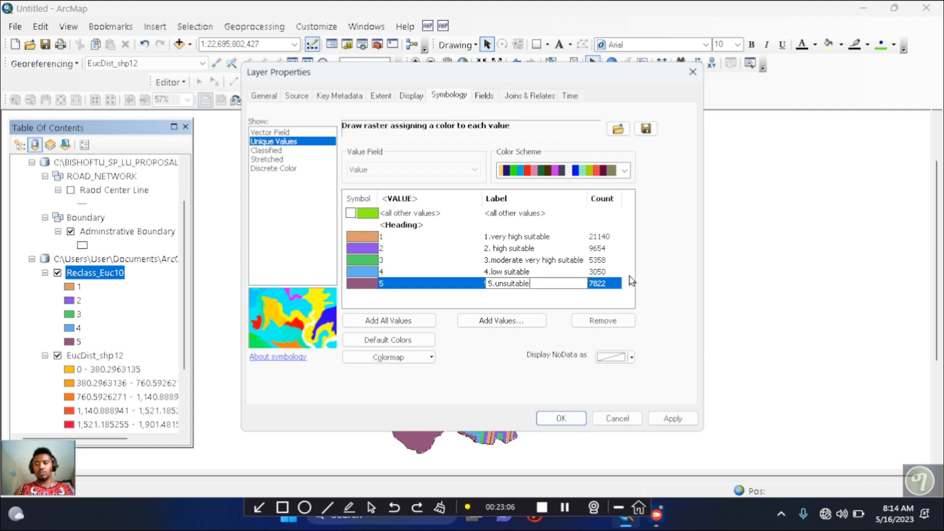
left_click(633, 303)
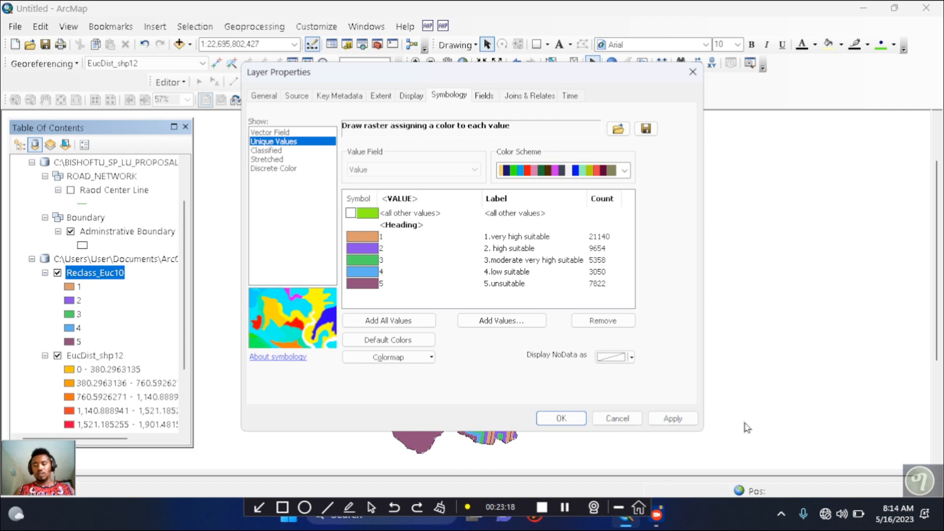
left_click(673, 420)
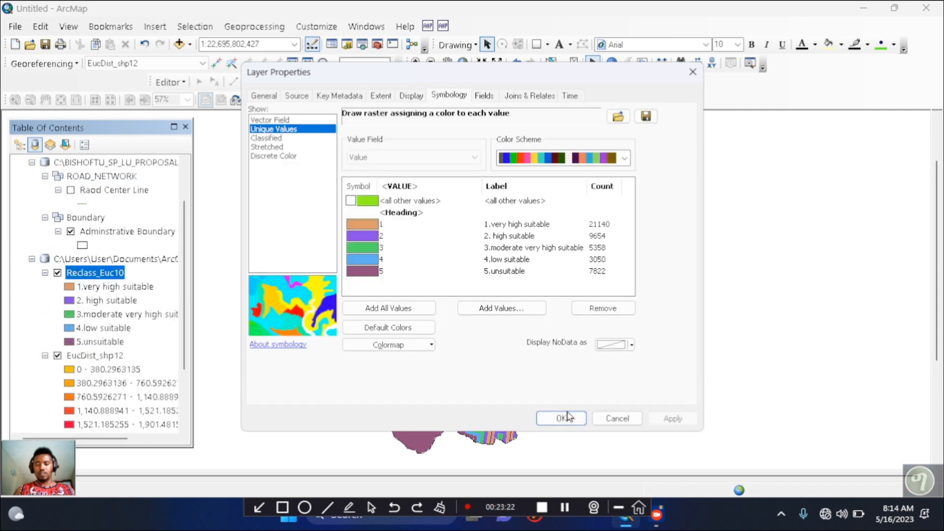
left_click(568, 417)
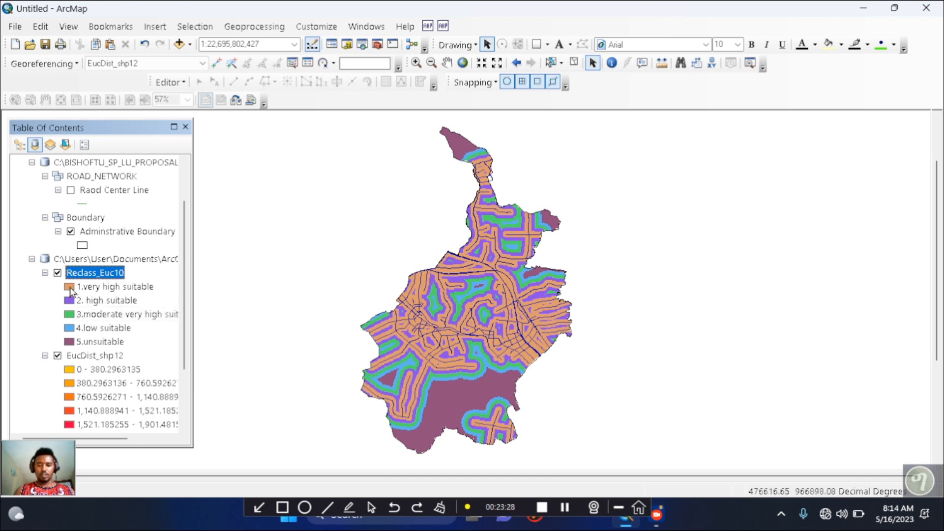
Open the symbology properties of Reclass_Euc10 and color the "1.very high suitable" class dark olive green
double_click(70, 288)
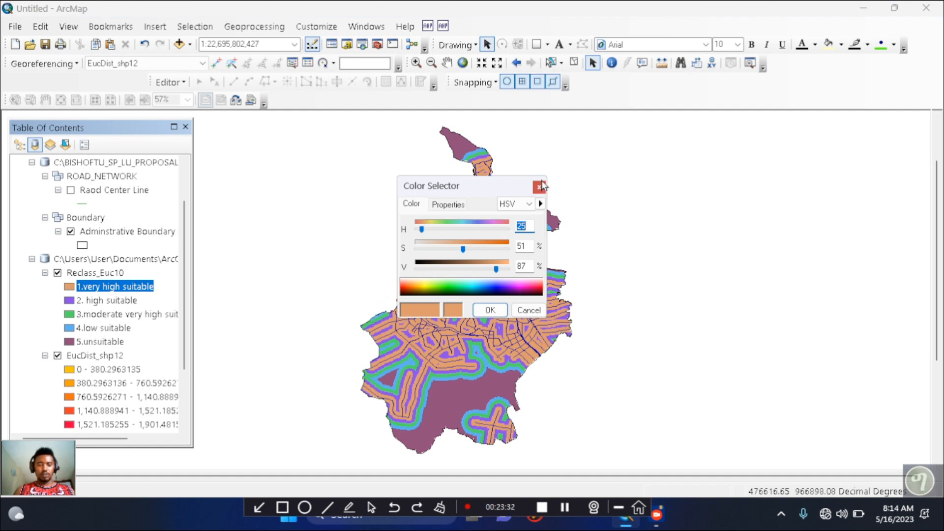
left_click(539, 187)
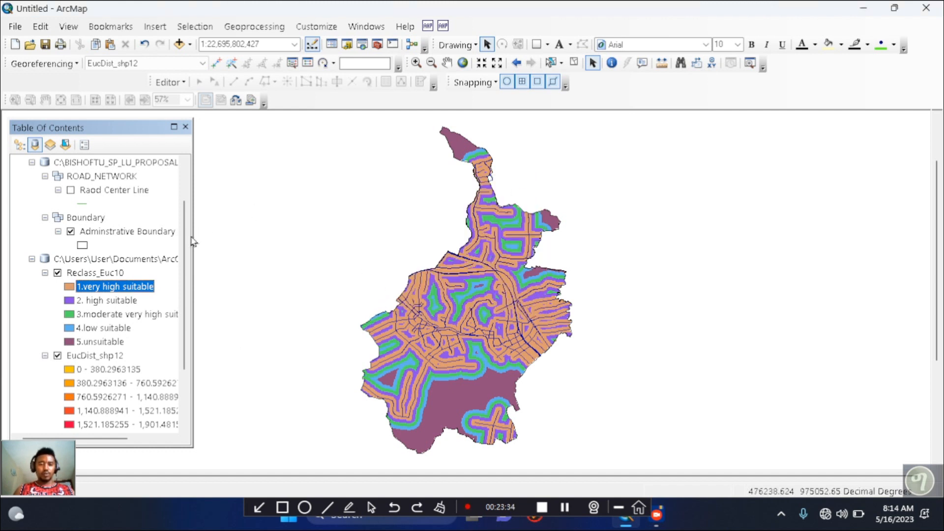
left_click(81, 276)
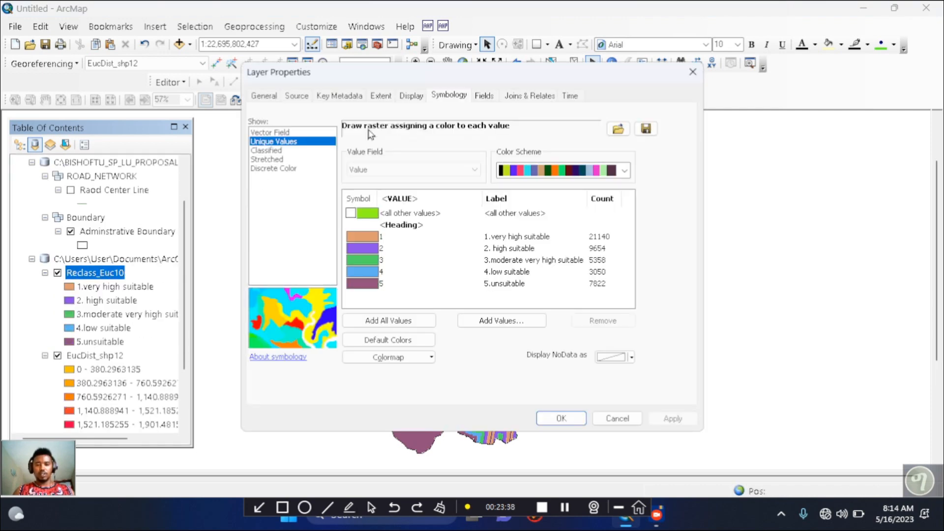
left_click_drag(460, 74, 475, 75)
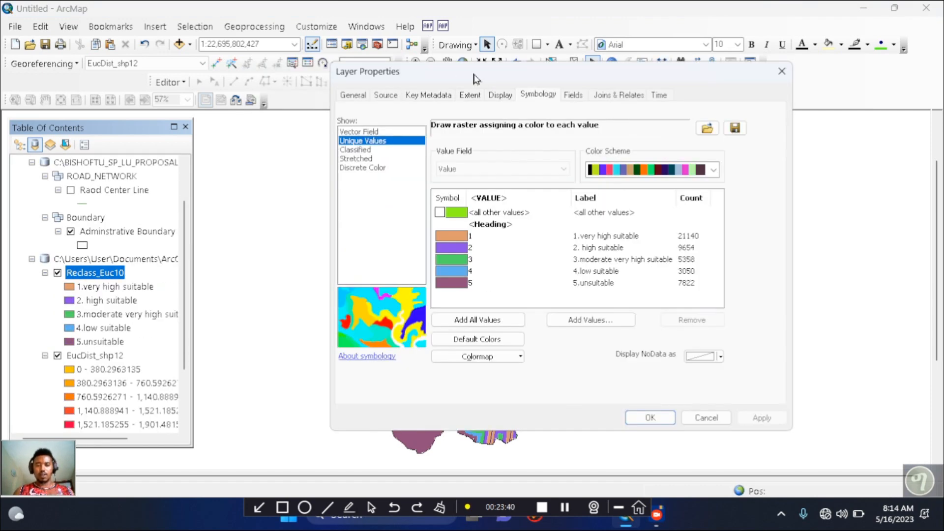
left_click(452, 237)
left_click(452, 238)
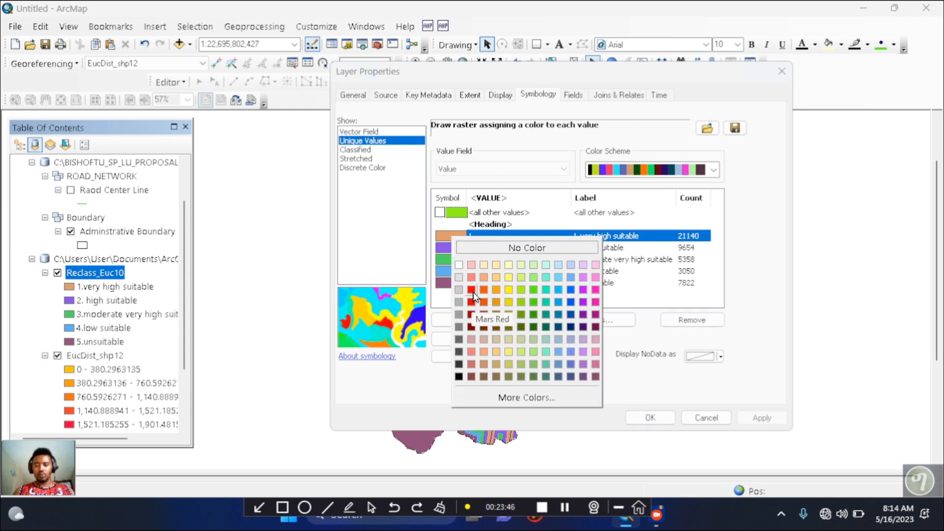
left_click(522, 328)
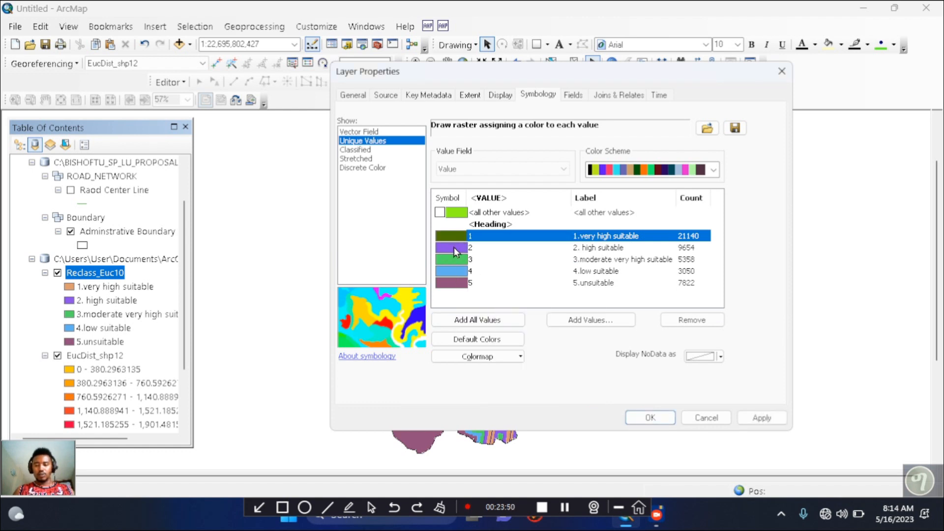
Color the "2. high suitable" class bright yellow
left_click(456, 252)
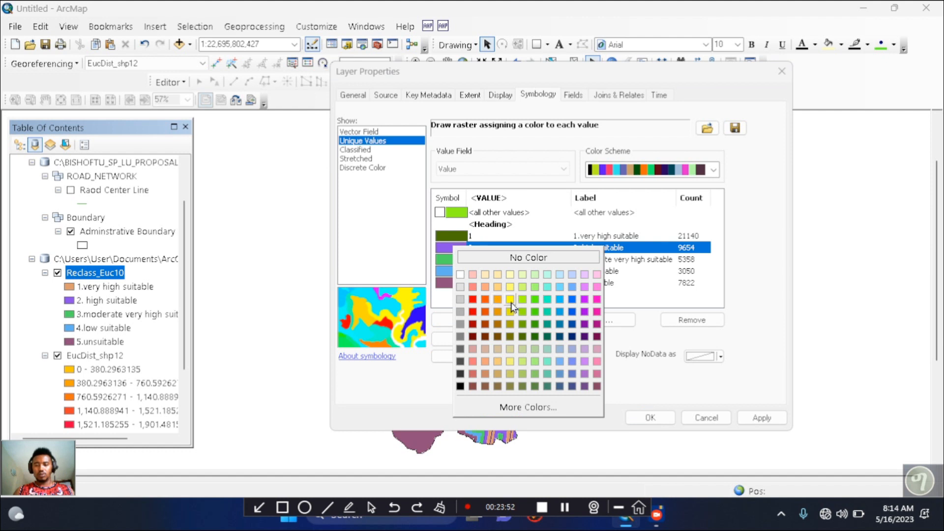
left_click(510, 300)
left_click(450, 260)
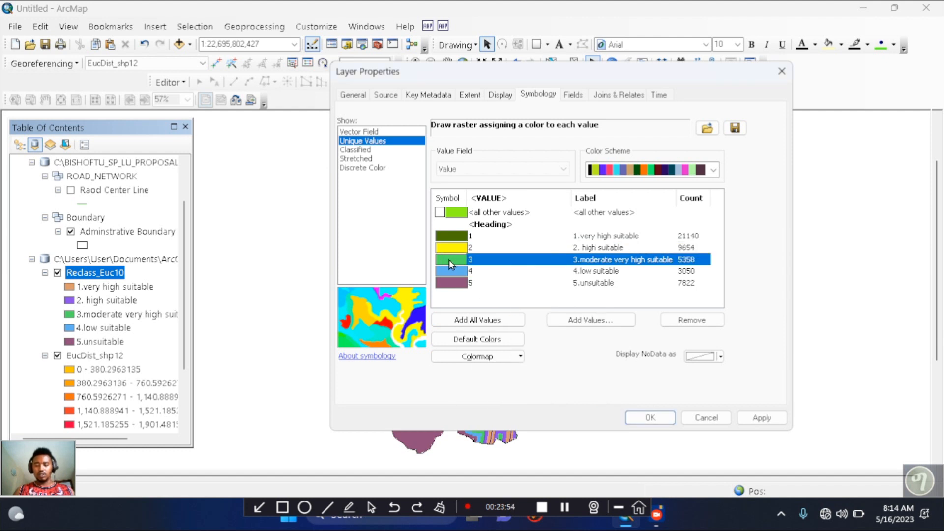
Color the "5.unsuitable" class Mars Red, then apply and accept the symbology changes
left_click(454, 288)
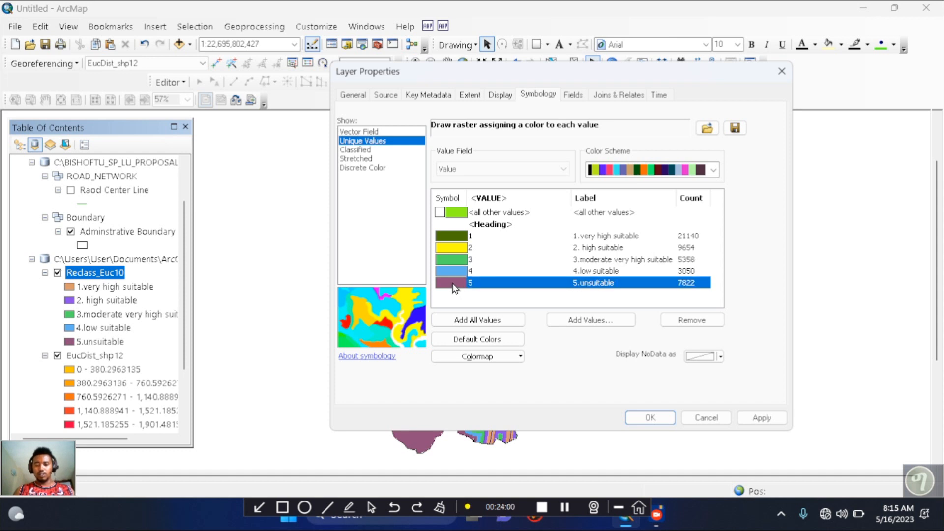
left_click(454, 288)
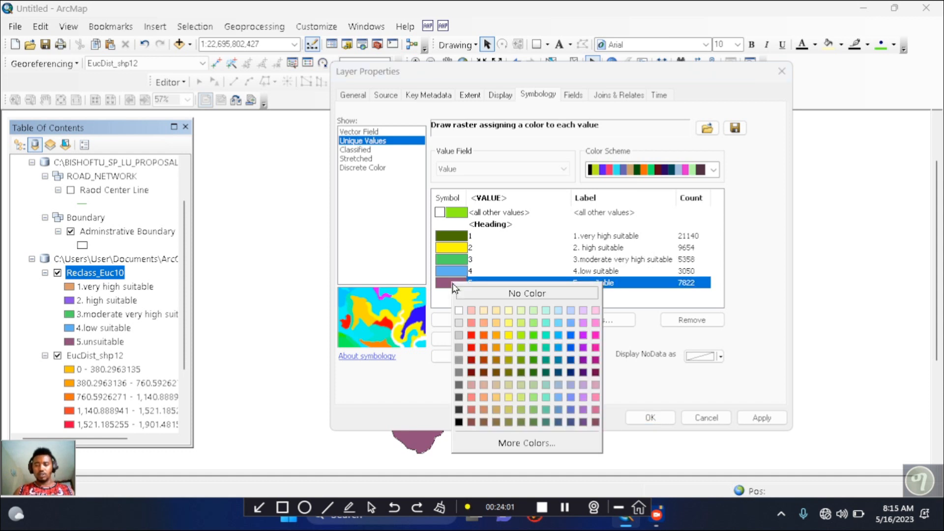
left_click(472, 336)
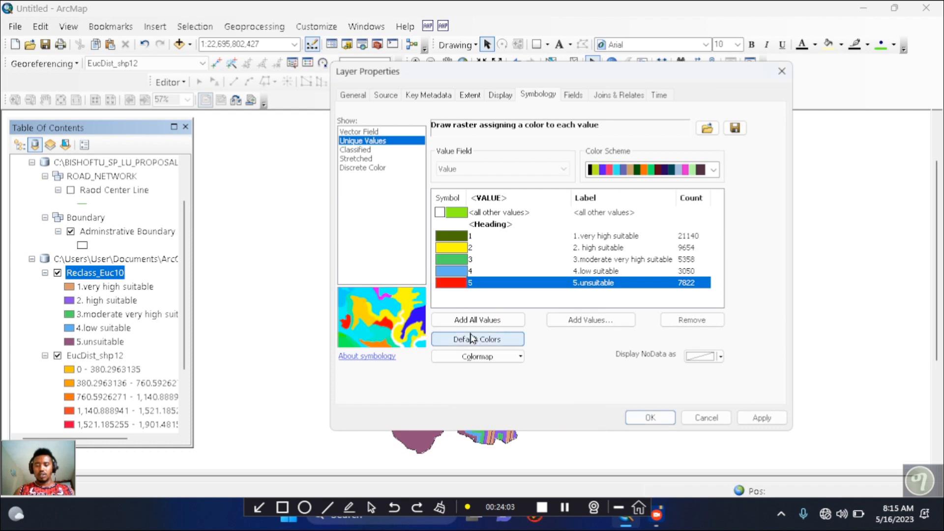
left_click(769, 419)
left_click(655, 420)
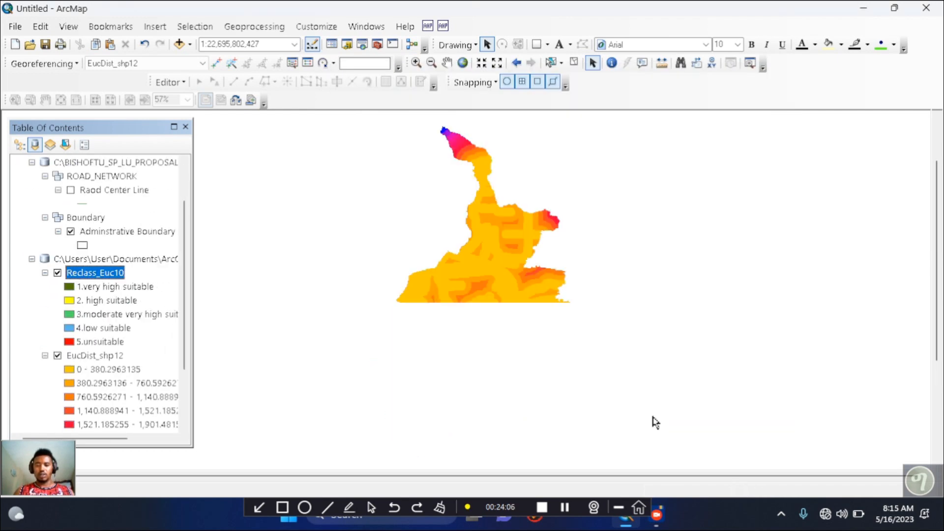